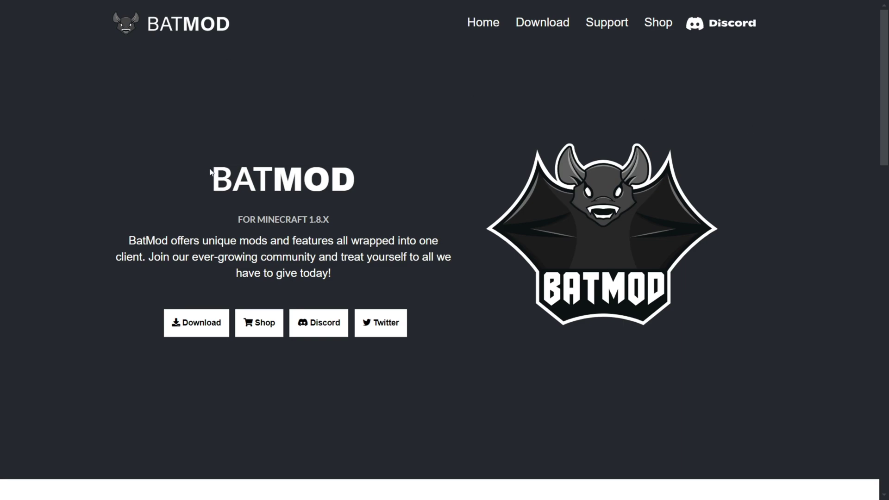
Download the BatMod installer and open BatMod_Installer.jar from the Downloads folder with Java(TM) Platform SE binary.
click(190, 327)
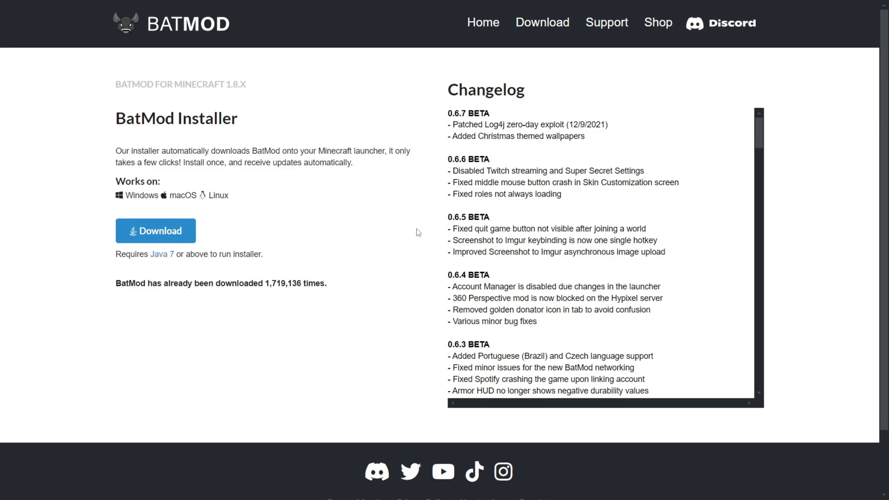
click(174, 235)
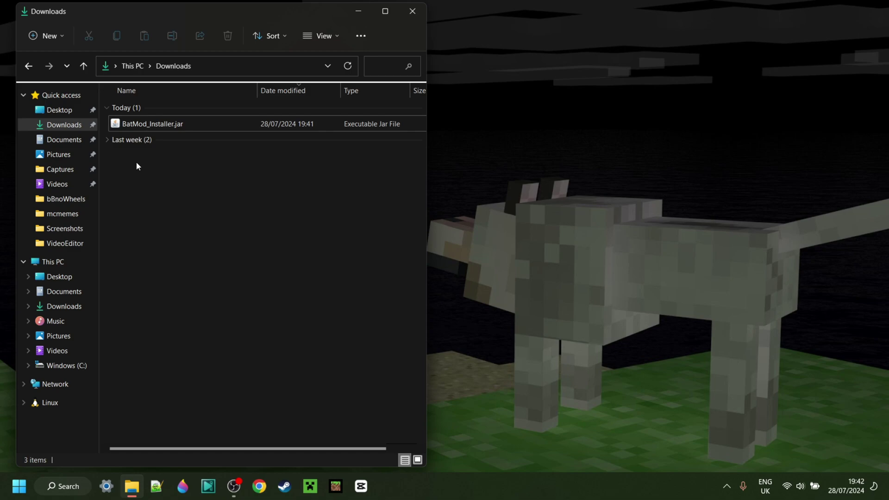
right_click(146, 124)
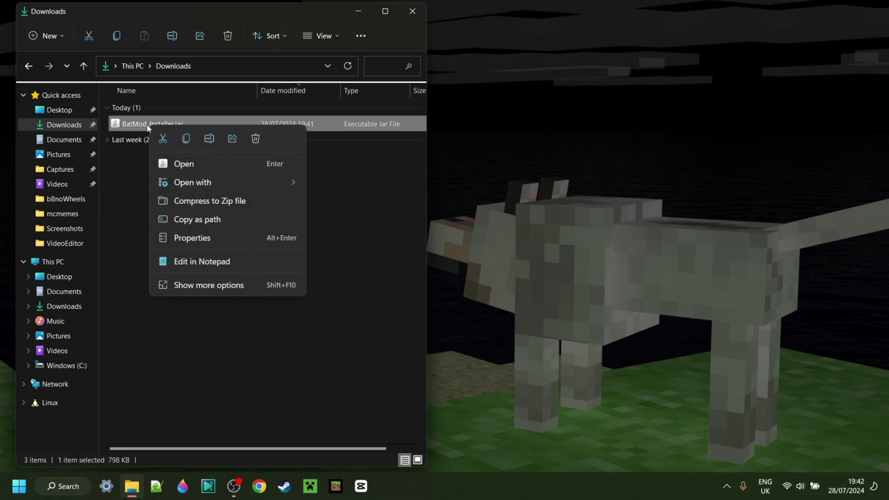
mouse_move(268, 187)
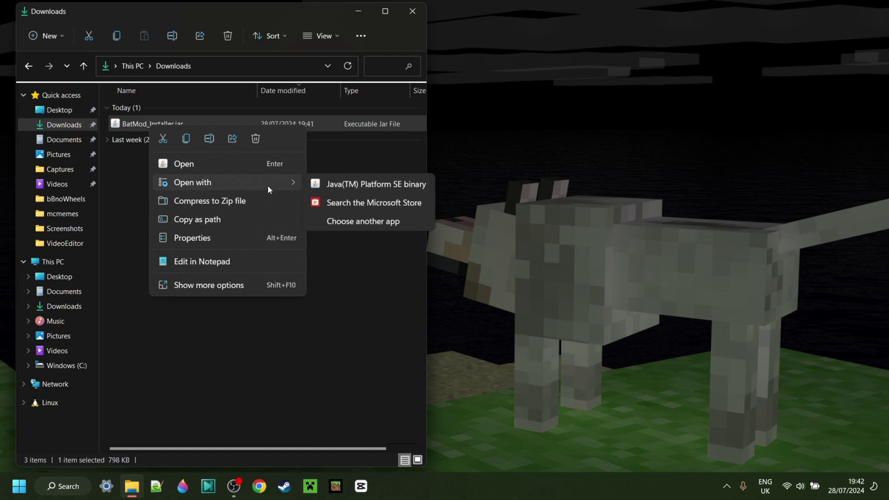
click(343, 184)
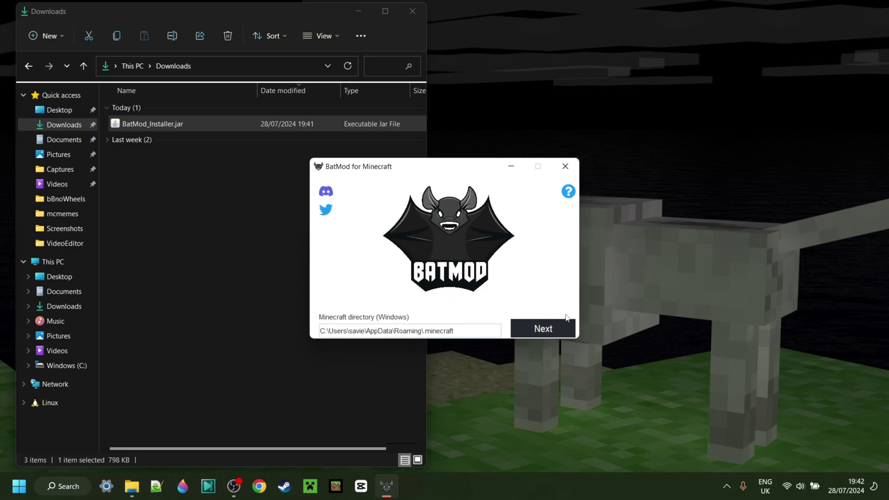
Install BatMod into the preset Minecraft directory, agreeing to the Terms of Service, and finish the installer.
click(540, 336)
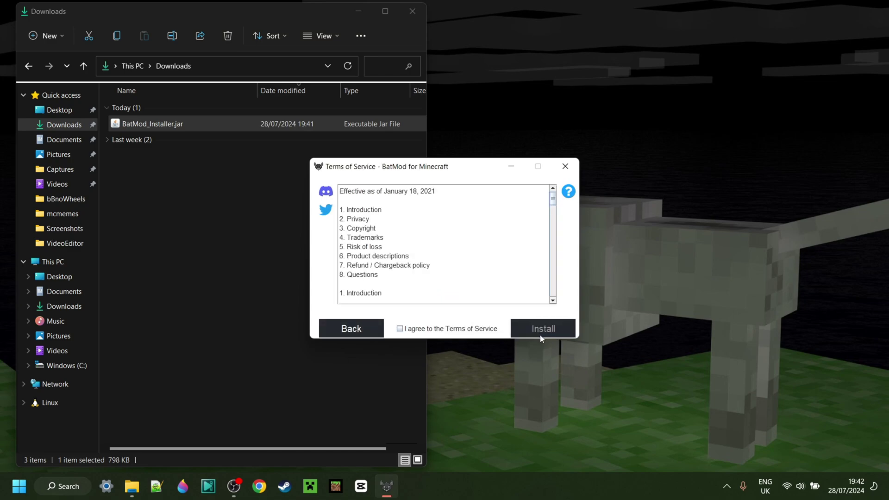
scroll(488, 278, down, 15)
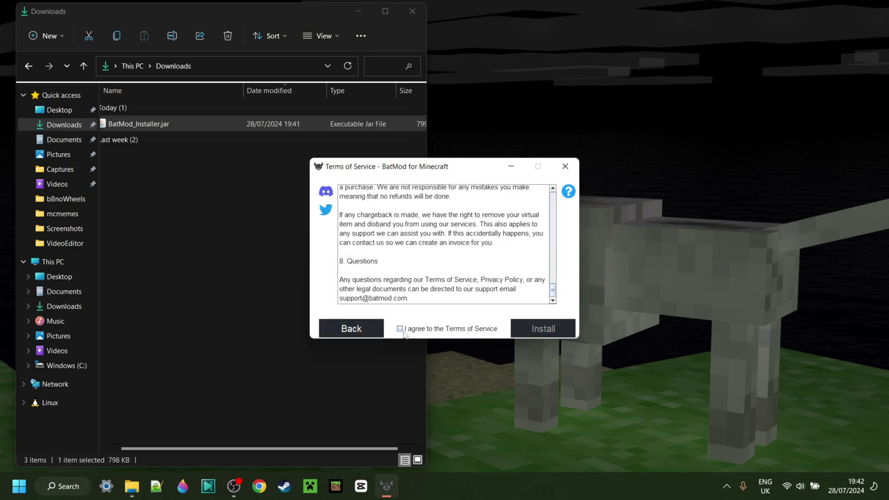
click(534, 333)
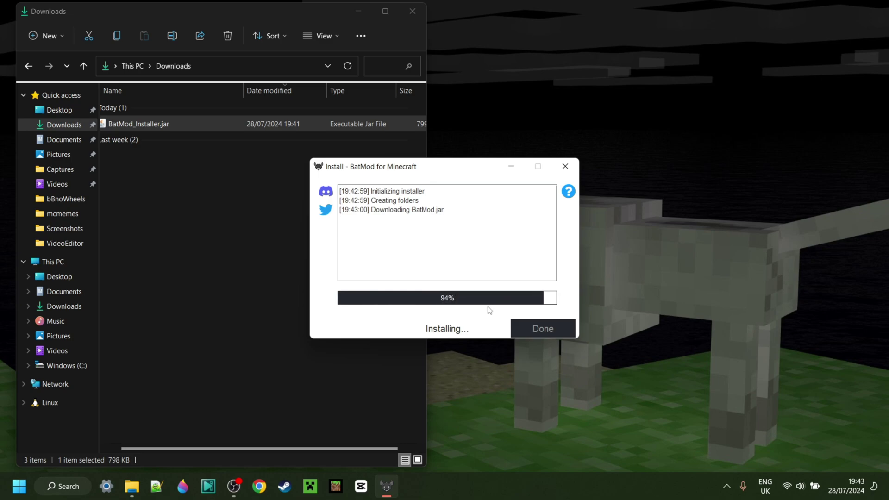
click(539, 329)
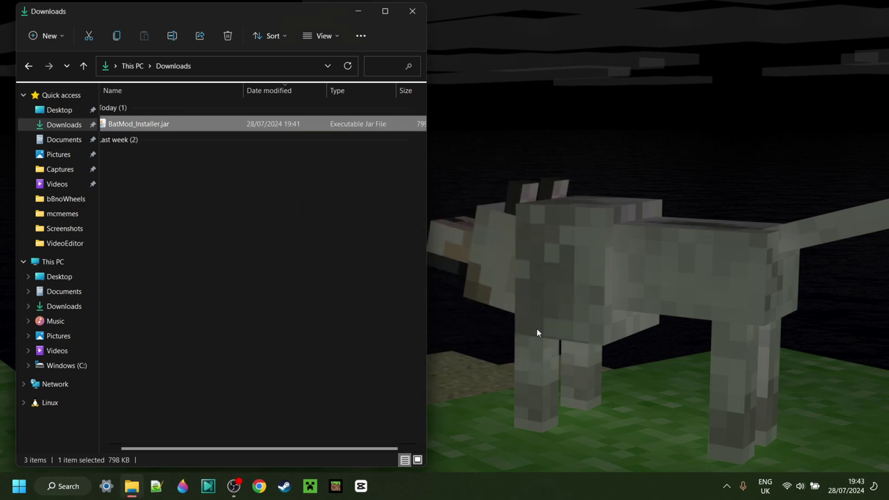
Delete BatMod_Installer.jar from the Downloads folder and close the folder window.
right_click(131, 127)
click(243, 139)
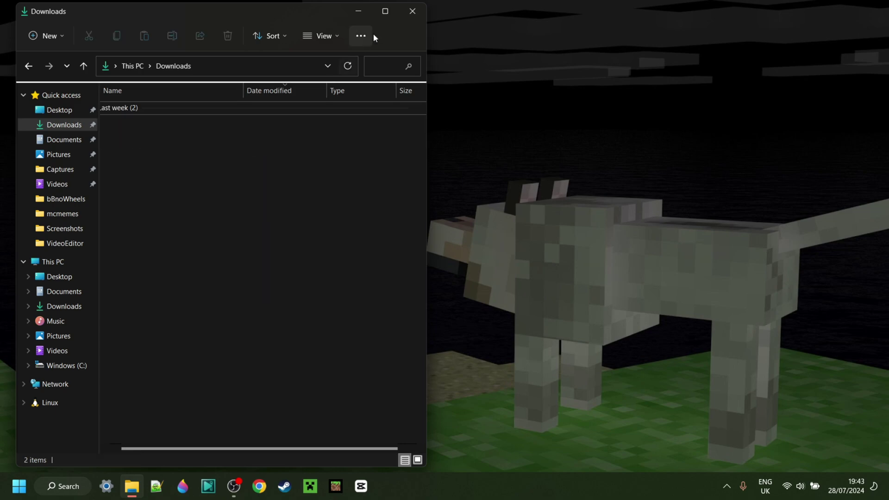
click(413, 14)
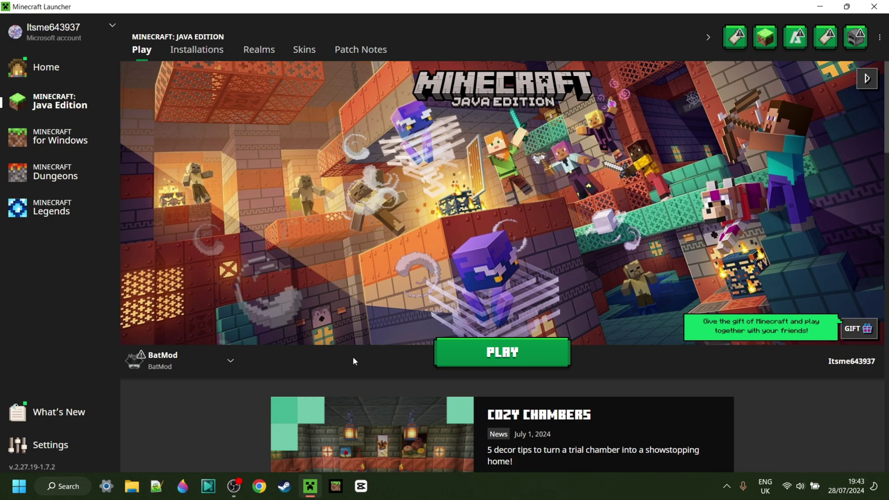
Launch the BatMod installation from the Minecraft Launcher, acknowledging the modified-installation risks and suppressing further warnings for it.
mouse_move(188, 362)
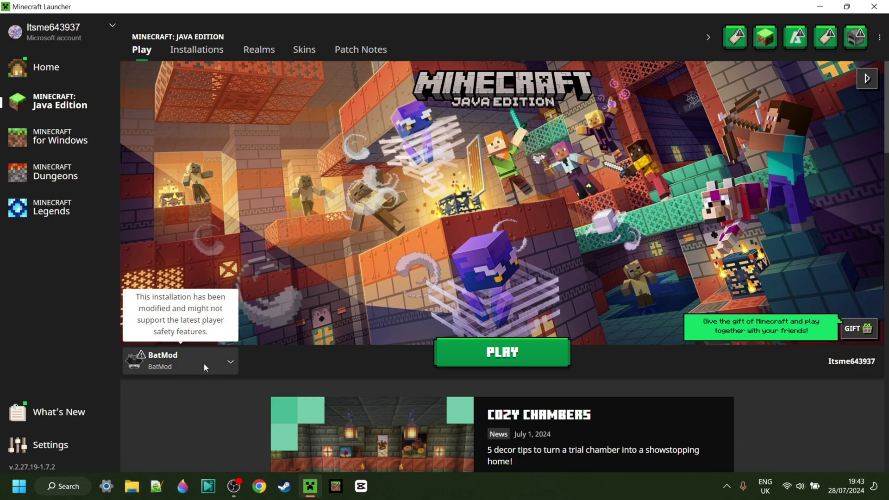
click(193, 365)
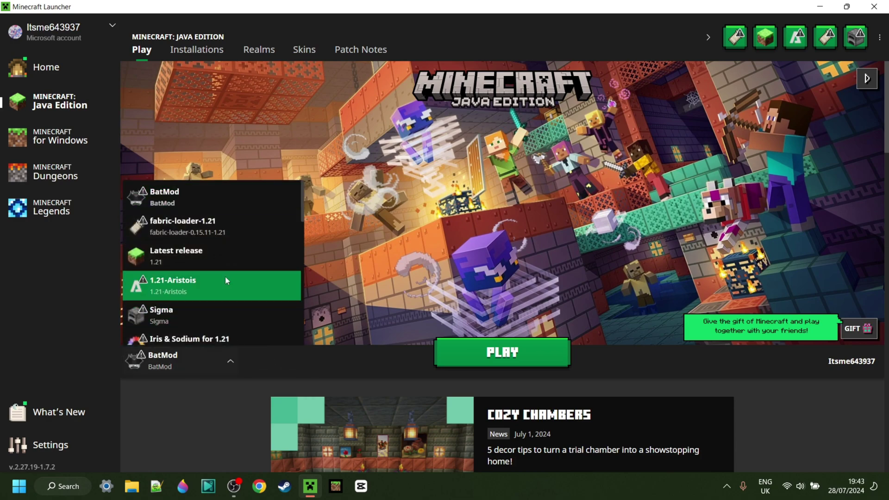
click(204, 201)
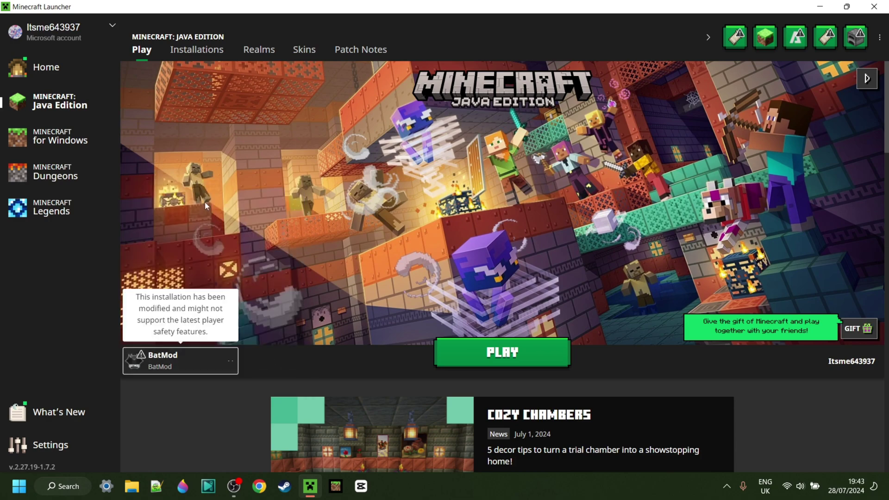
click(480, 354)
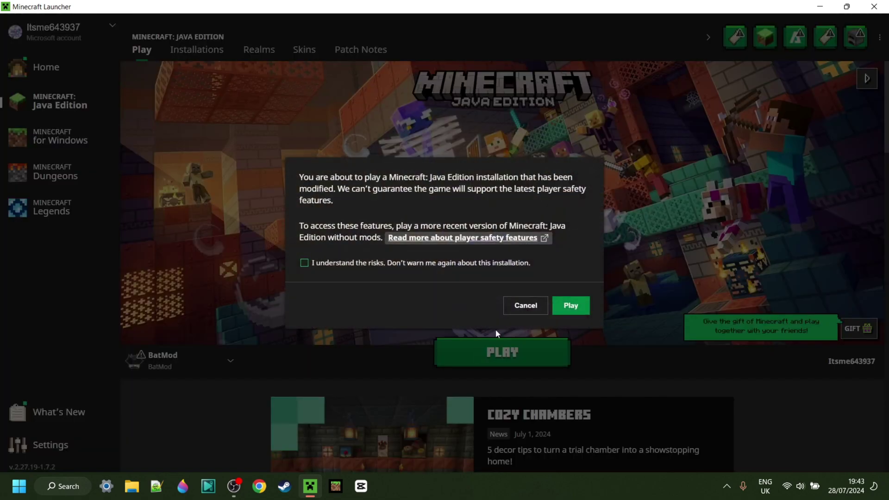
click(304, 263)
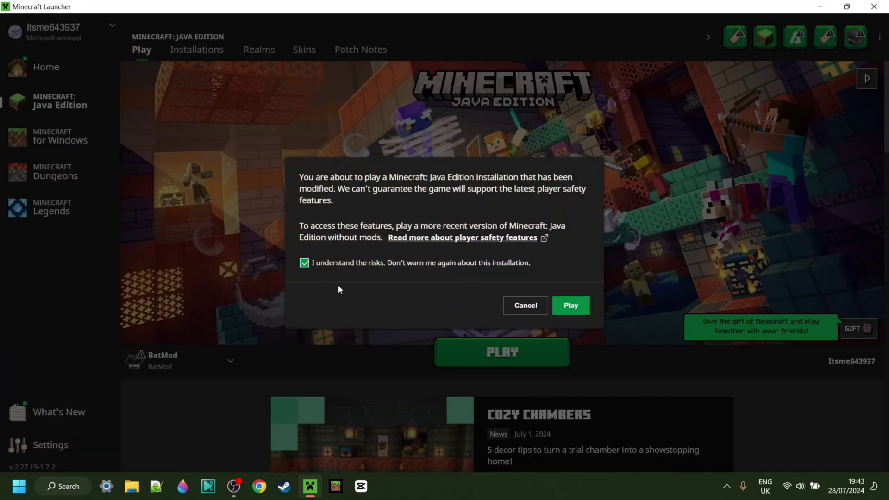
click(569, 306)
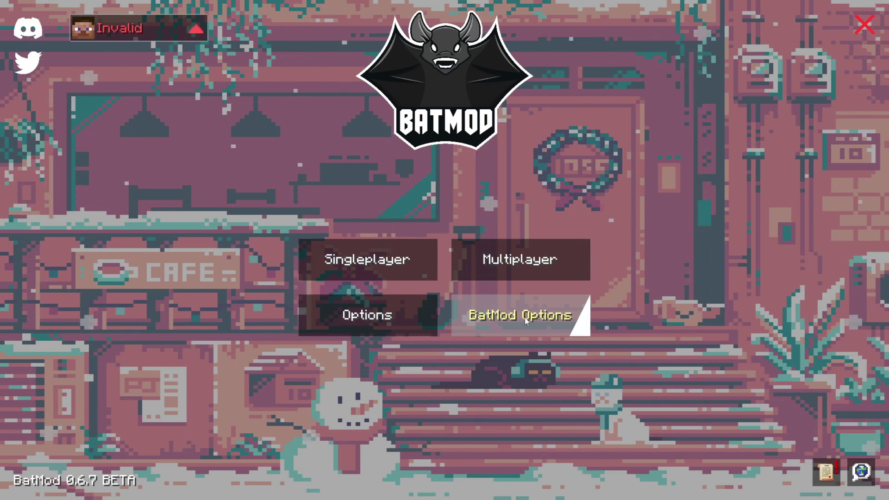
Open BatMod Options and look through the full mod list and the HUD, Gameplay, Graphics and Interface categories.
click(544, 317)
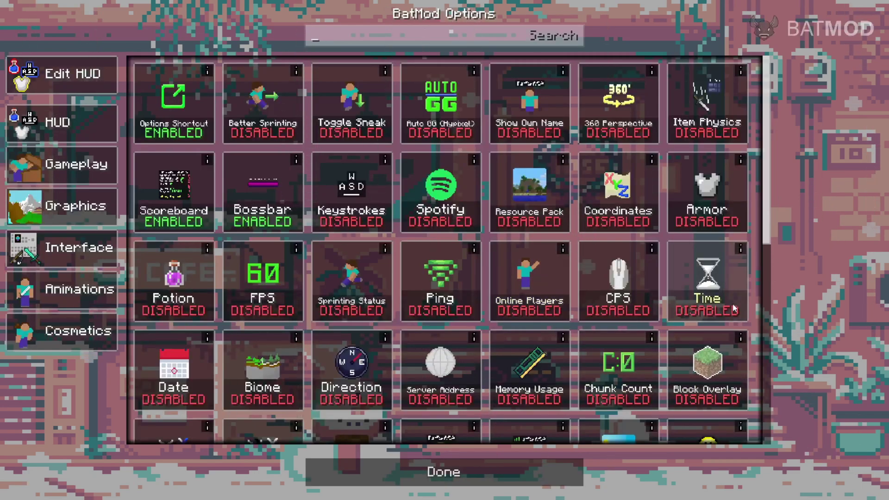
scroll(685, 217, down, 8)
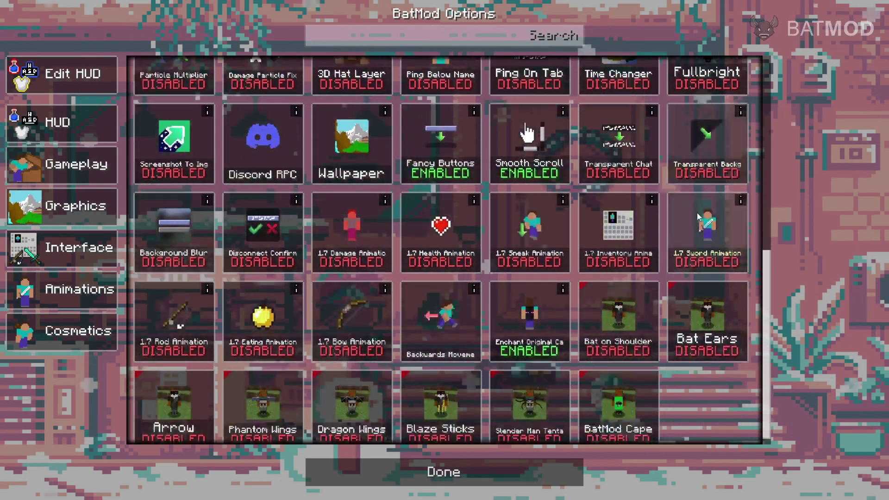
scroll(677, 230, up, 8)
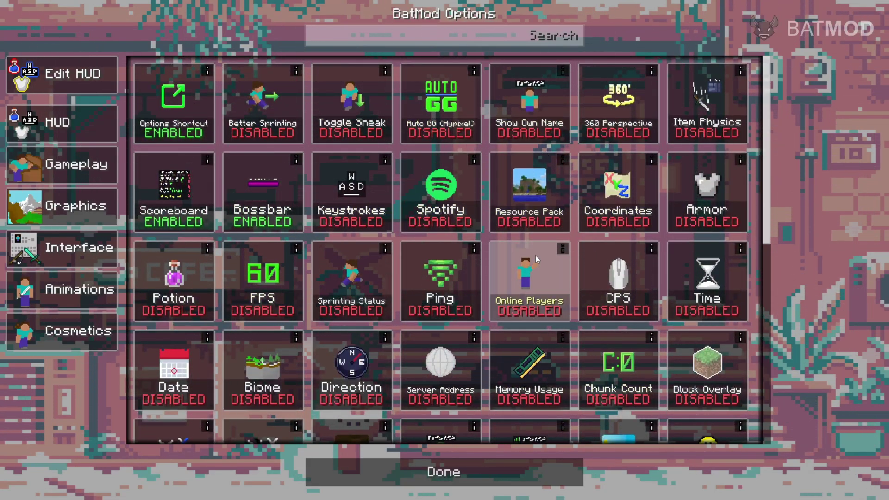
click(102, 127)
click(99, 165)
click(96, 207)
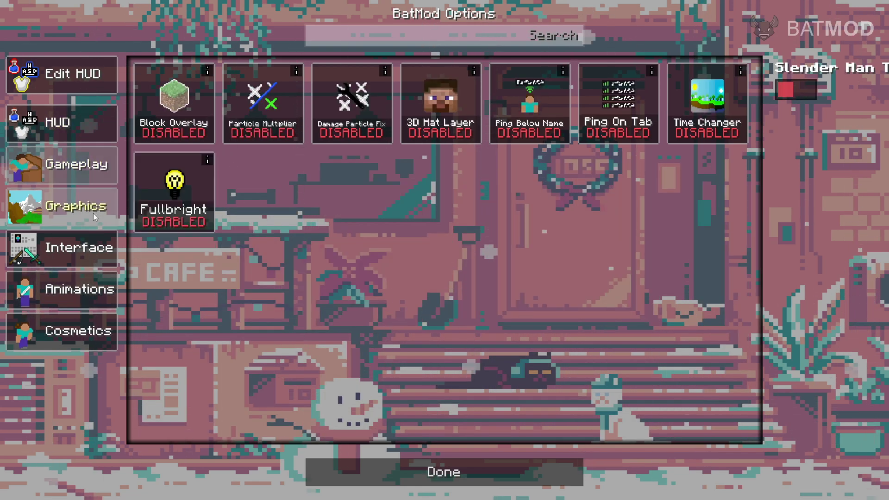
click(91, 250)
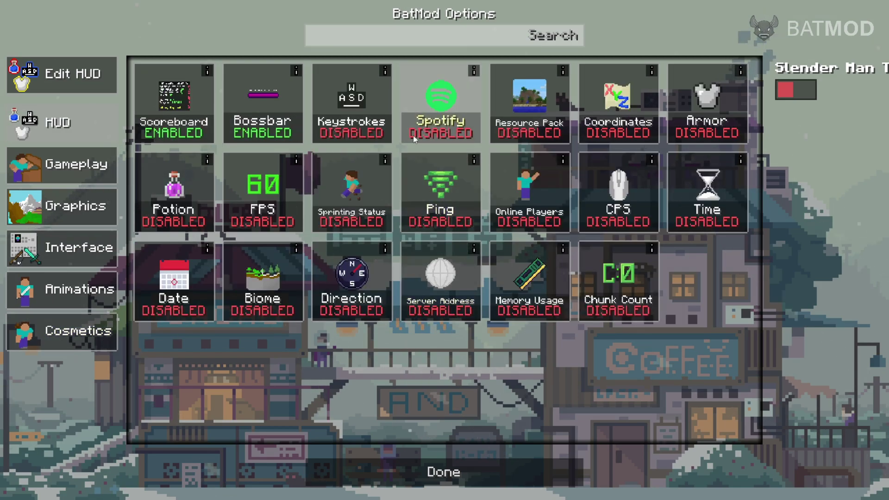
Open the Keystrokes settings among the HUD mods and switch the mod on and back off.
click(373, 133)
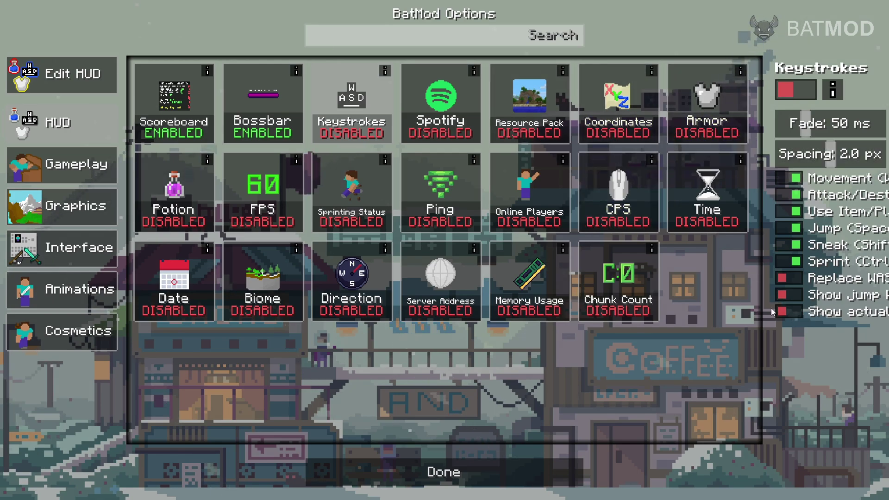
mouse_move(796, 87)
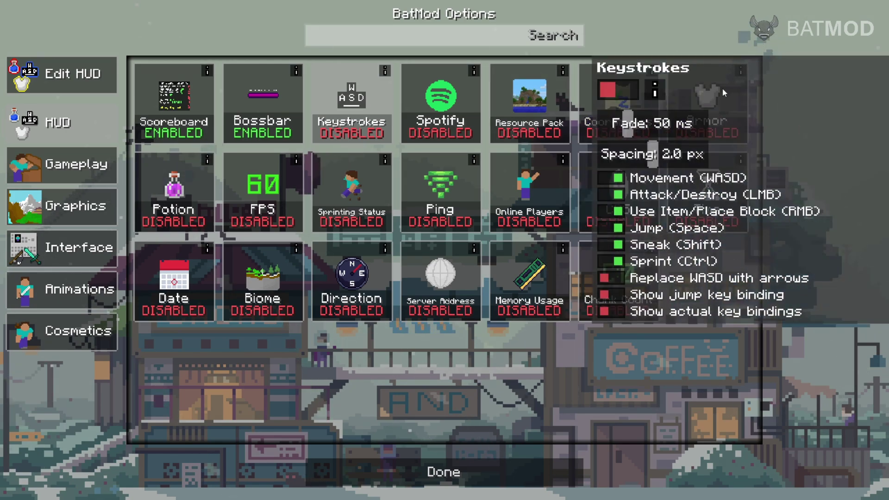
click(612, 90)
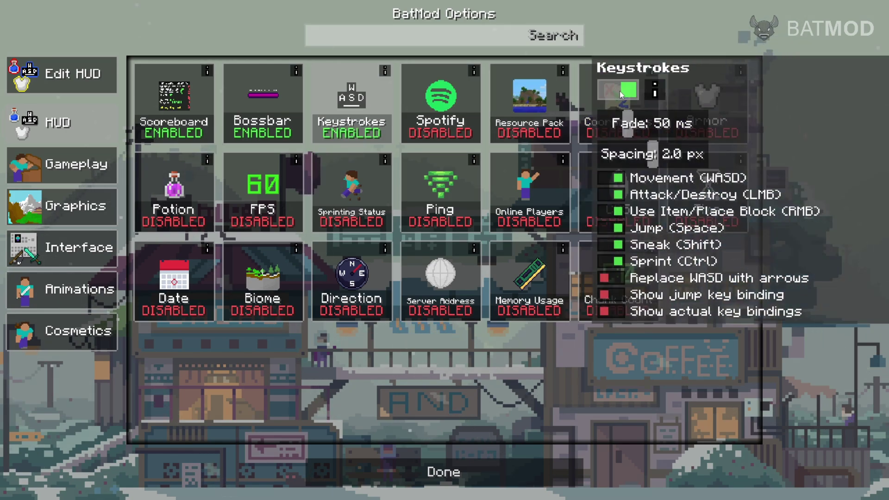
click(621, 89)
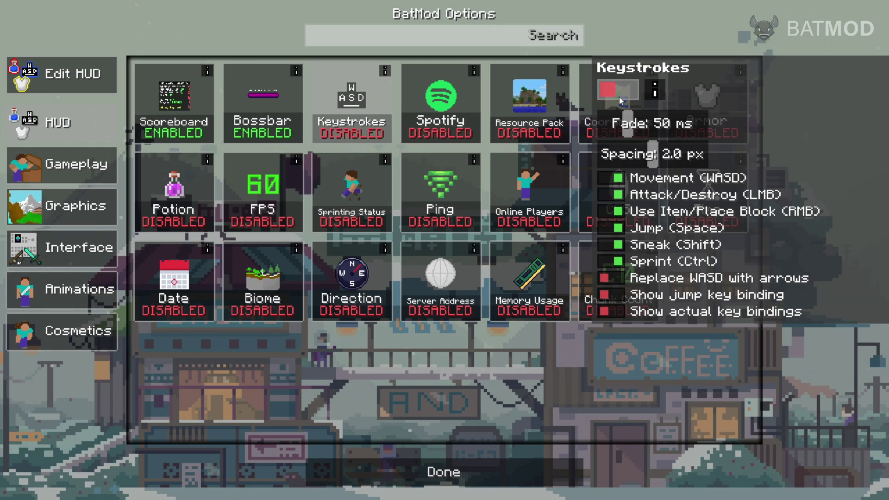
mouse_move(658, 90)
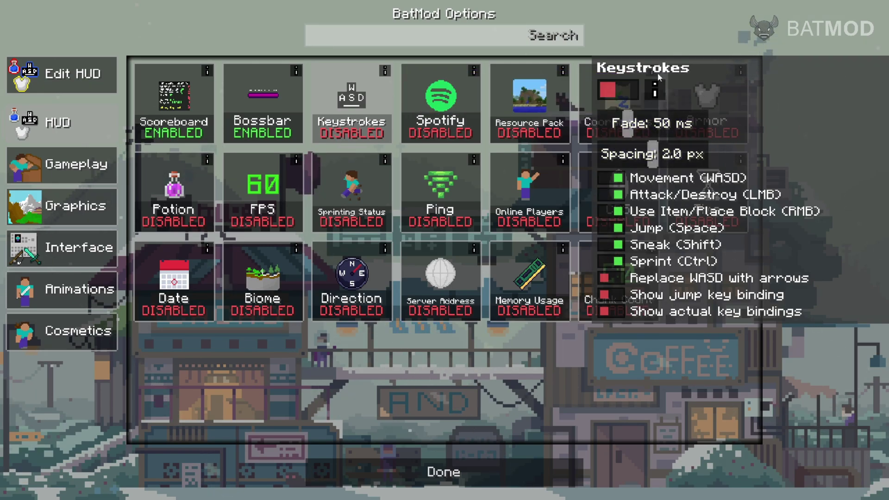
Enable the Ping mod in the HUD category.
right_click(431, 103)
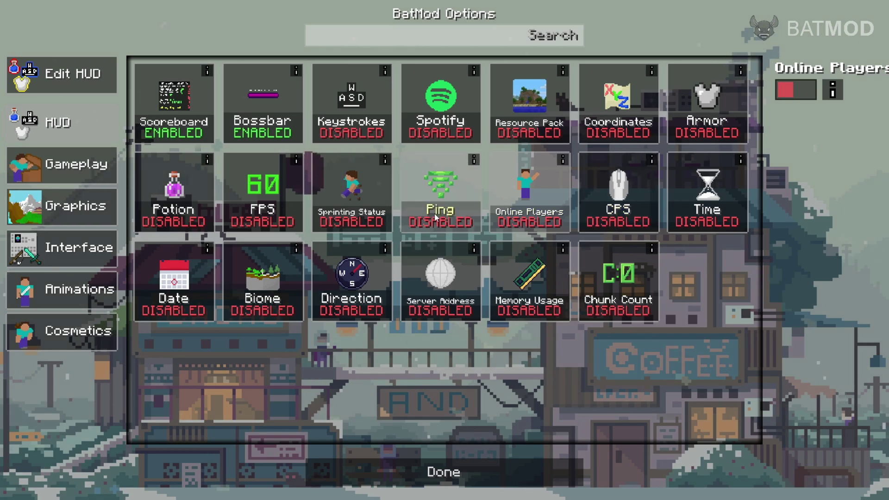
click(618, 92)
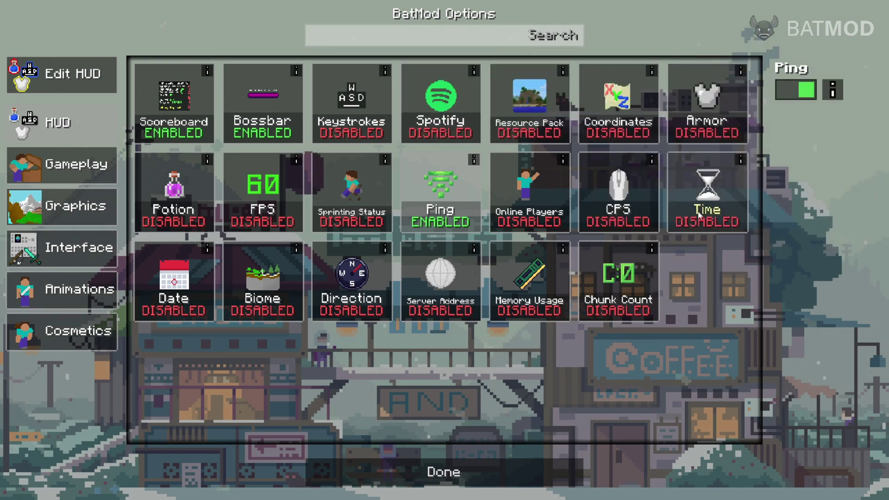
Enable the Coordinates mod, turn off its Show Biome and Vertical Mode (Fancy) options, and close its settings.
click(629, 135)
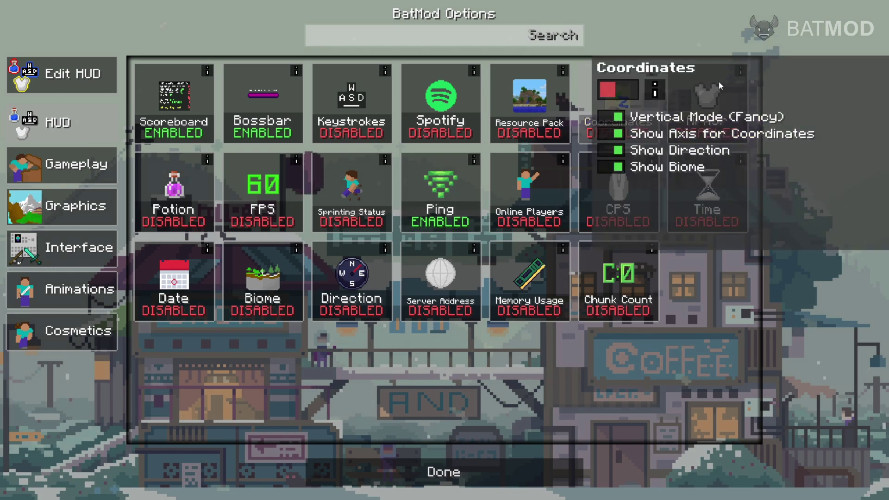
click(613, 85)
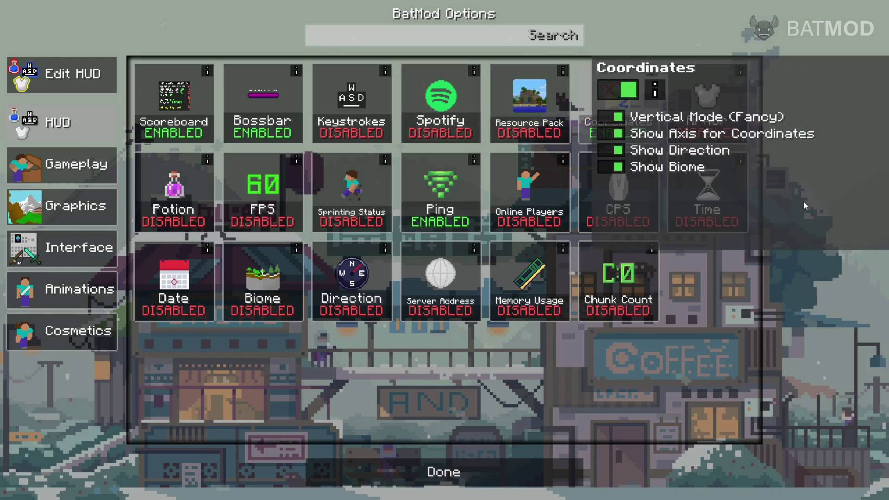
click(618, 167)
click(610, 118)
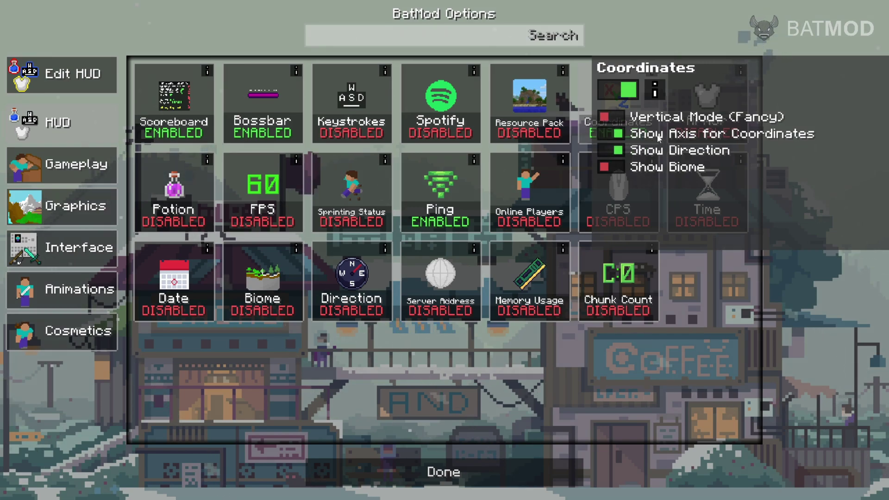
click(709, 284)
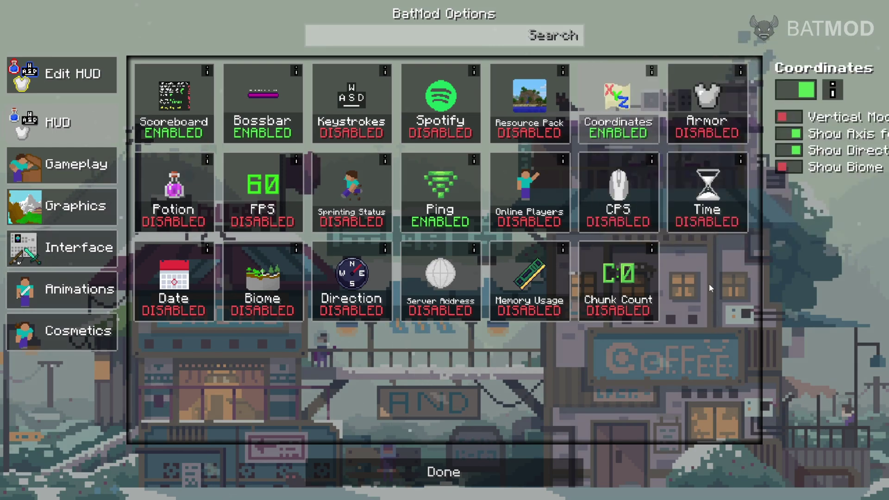
Enable the Time mod in the HUD category.
click(707, 199)
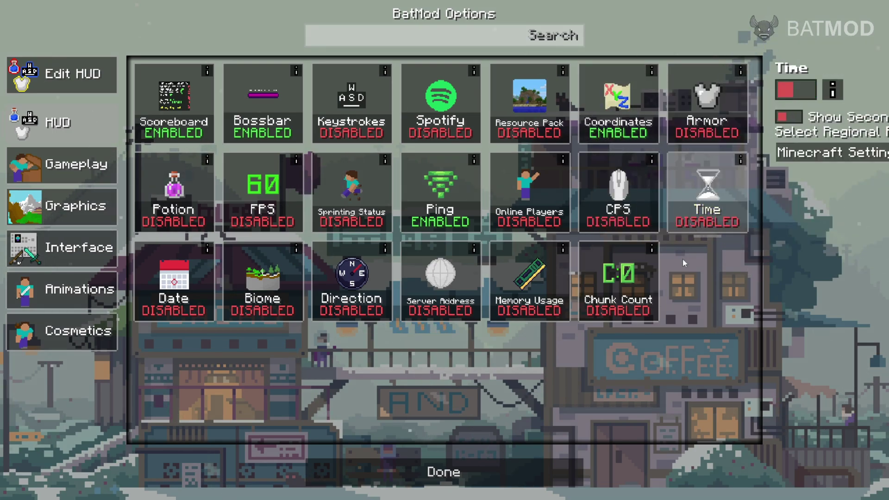
click(610, 94)
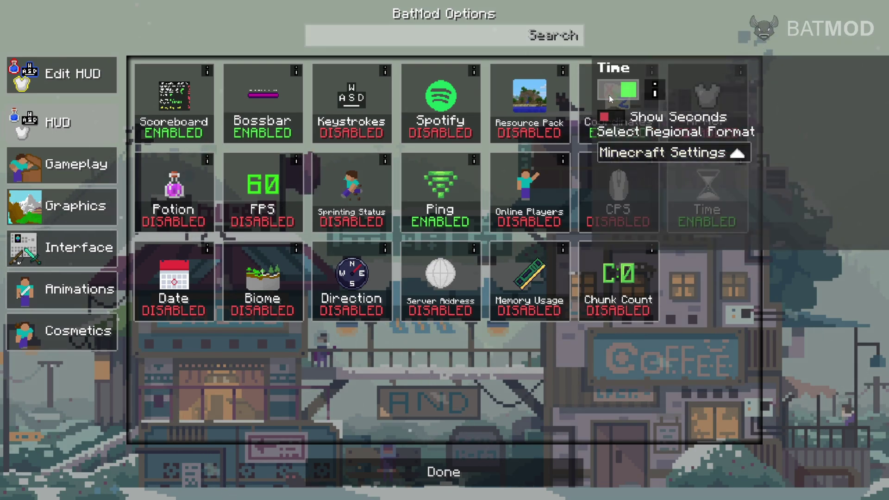
Set the Time mod's regional format to System Settings and turn on Show Seconds.
click(672, 153)
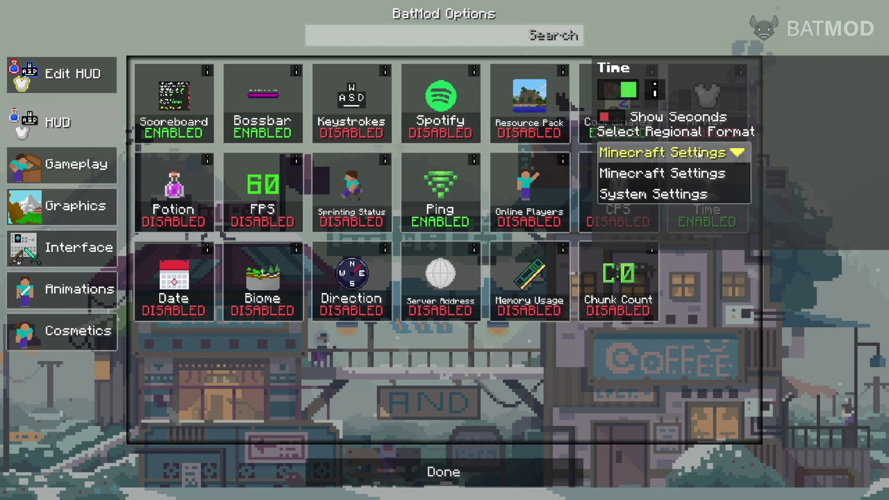
click(694, 195)
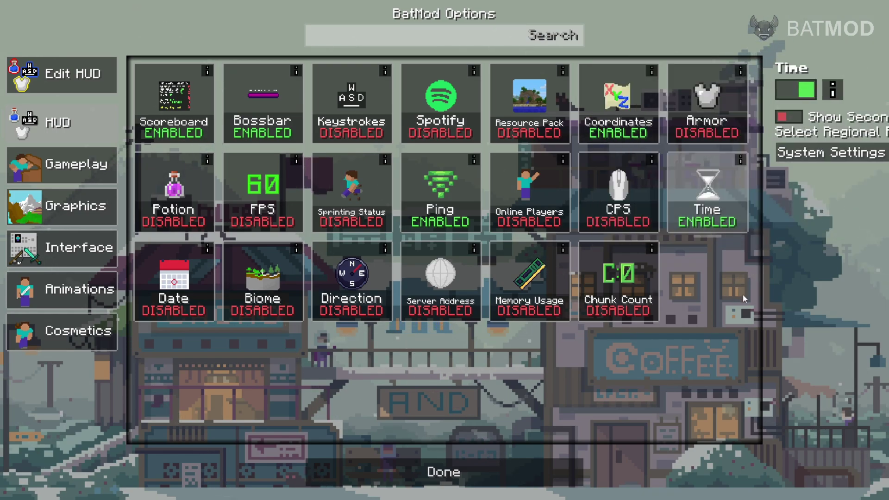
mouse_move(787, 176)
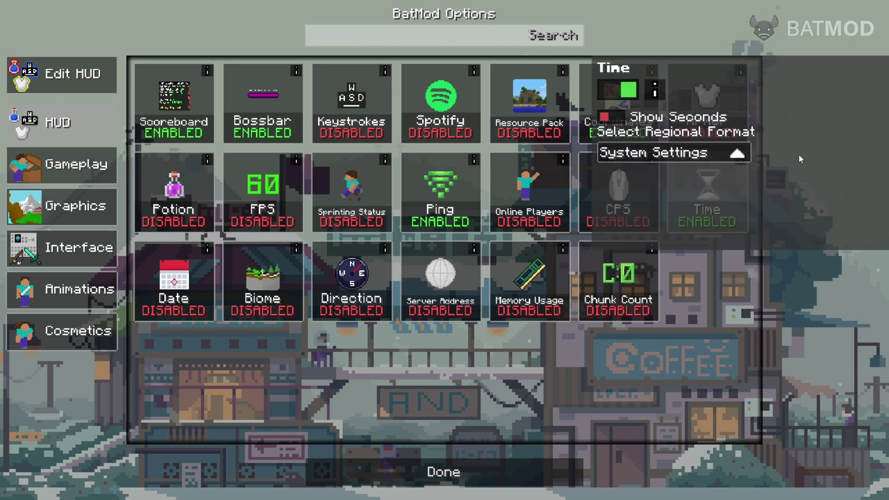
click(614, 117)
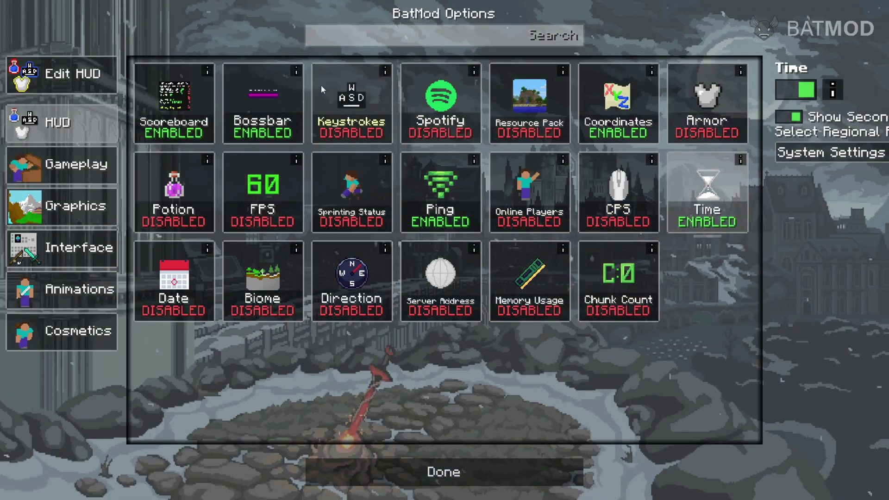
Open the HUD editor and move the Ping readout just below the Time readout.
click(76, 77)
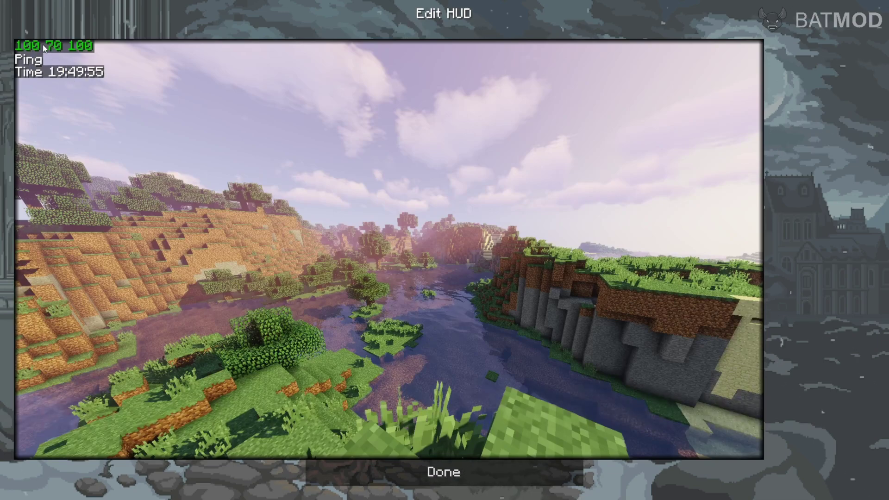
click(32, 64)
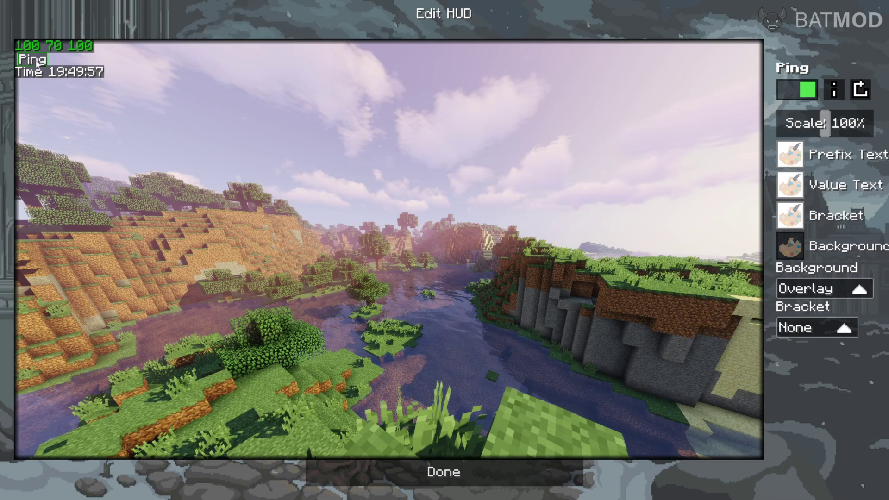
drag(34, 63, 35, 65)
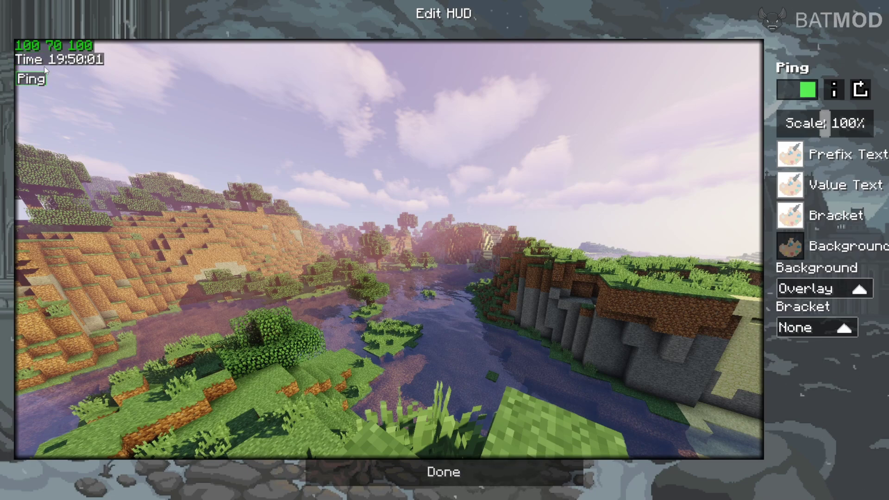
View the style options of the Coordinates readout, including scale, text colours and background, and reselect the Ping readout.
click(60, 48)
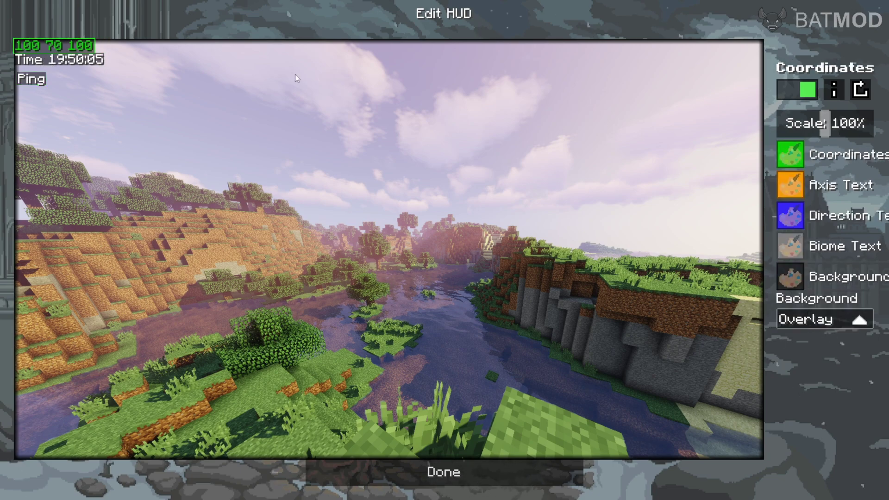
mouse_move(732, 99)
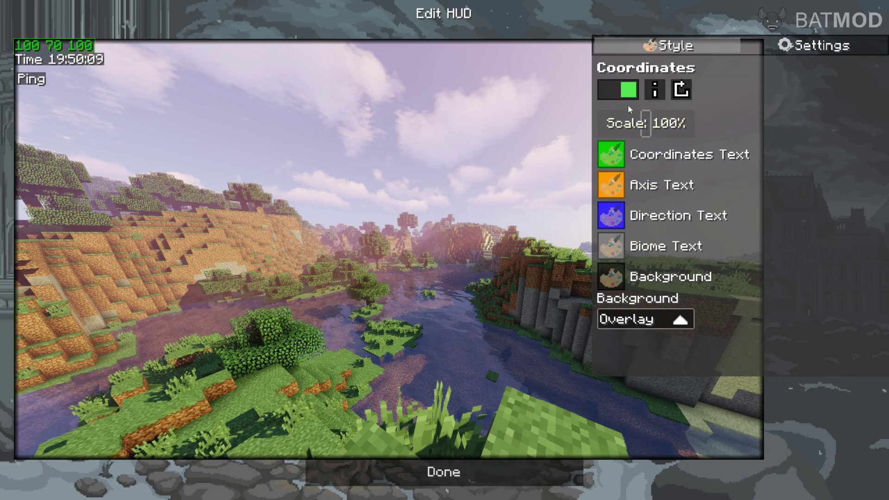
mouse_move(655, 92)
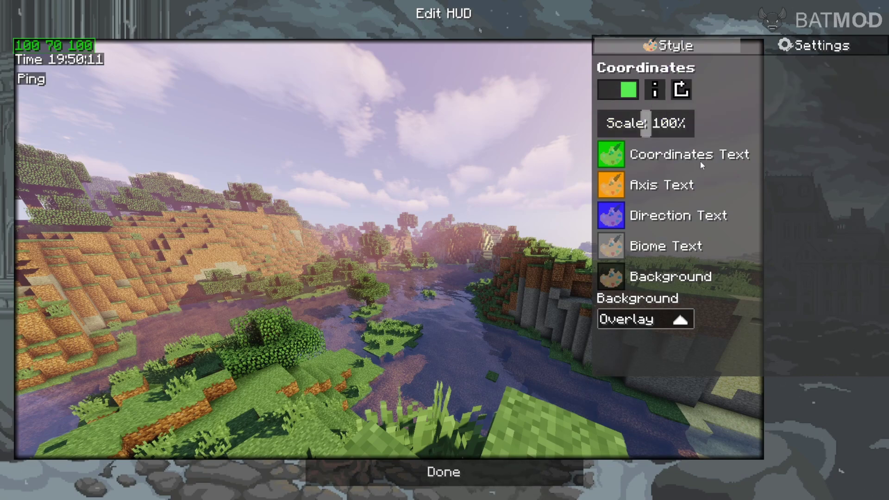
click(87, 63)
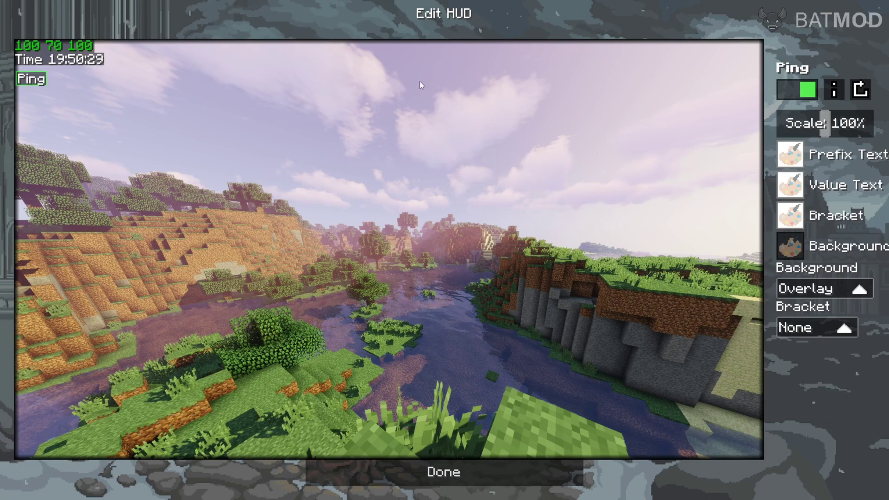
Place Ping in the HUD preview's upper-right corner and Time in its lower-right corner, with Coordinates directly above Time.
drag(38, 82, 751, 52)
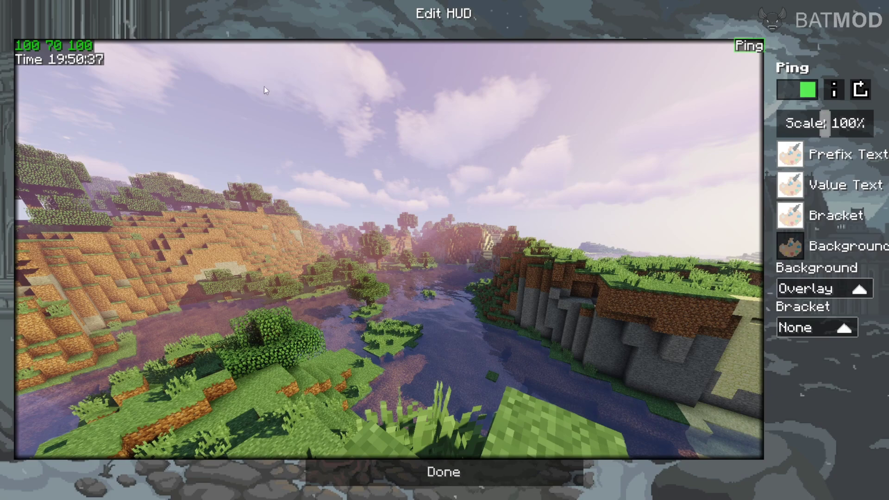
drag(85, 62, 744, 456)
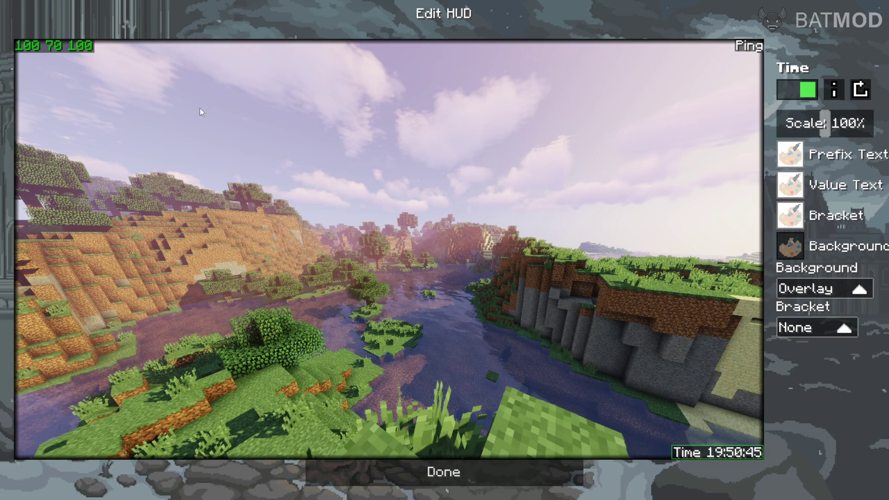
drag(83, 47, 743, 437)
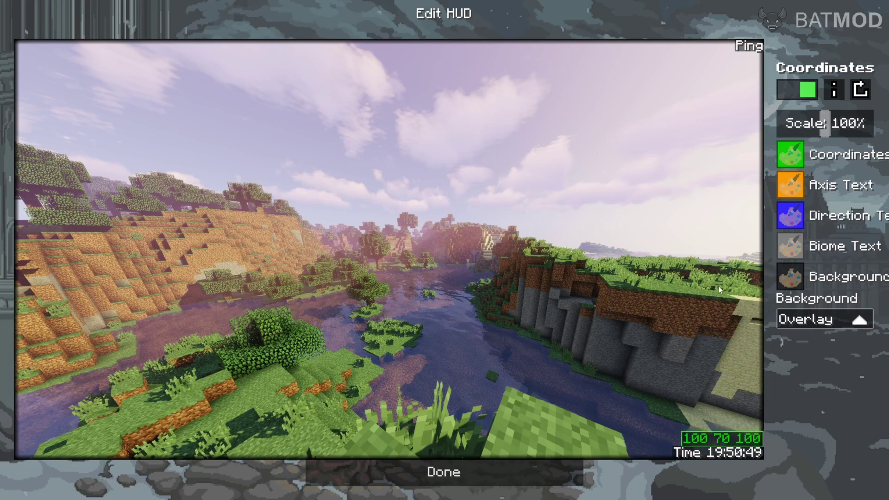
Move the Ping readout to the upper-left corner of the HUD preview and finish editing the HUD.
mouse_move(724, 234)
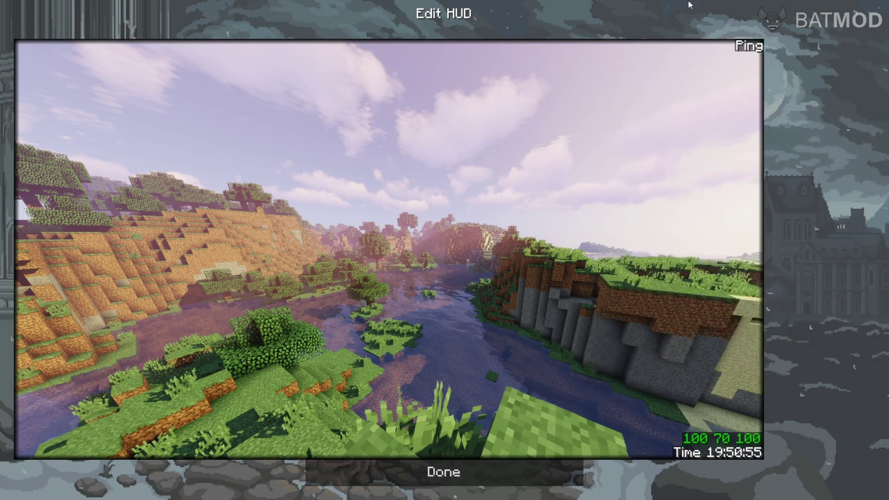
drag(748, 44, 50, 40)
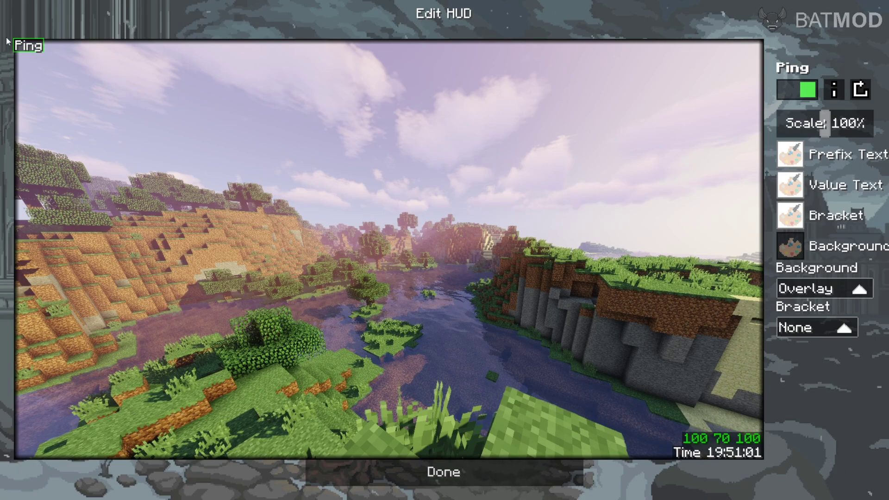
click(448, 474)
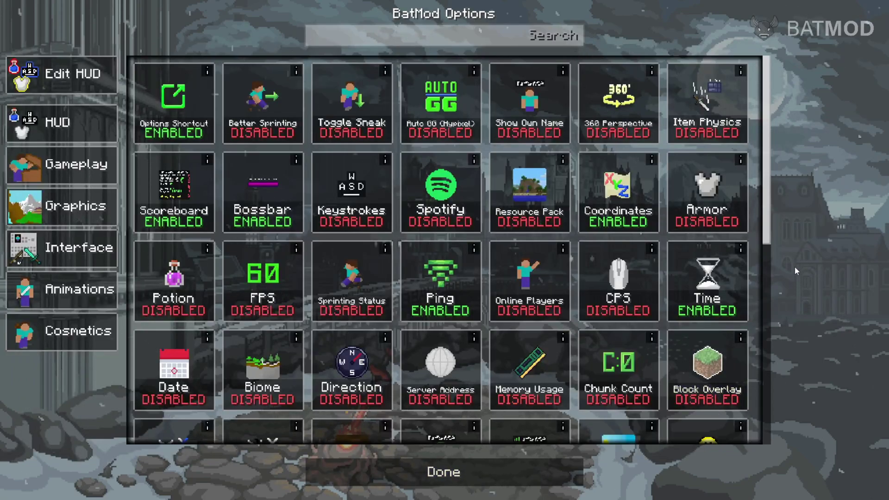
Look through the Gameplay, Graphics, Interface and Animations mod categories and leave the BatMod options.
click(76, 168)
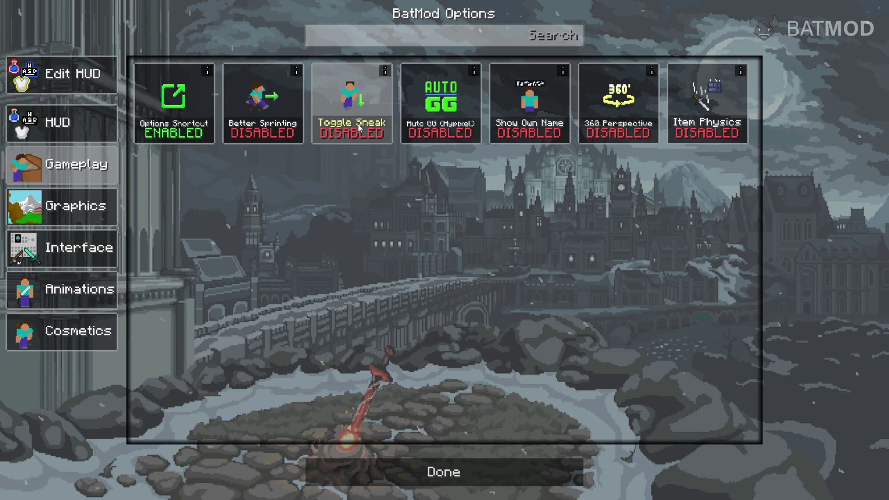
click(88, 208)
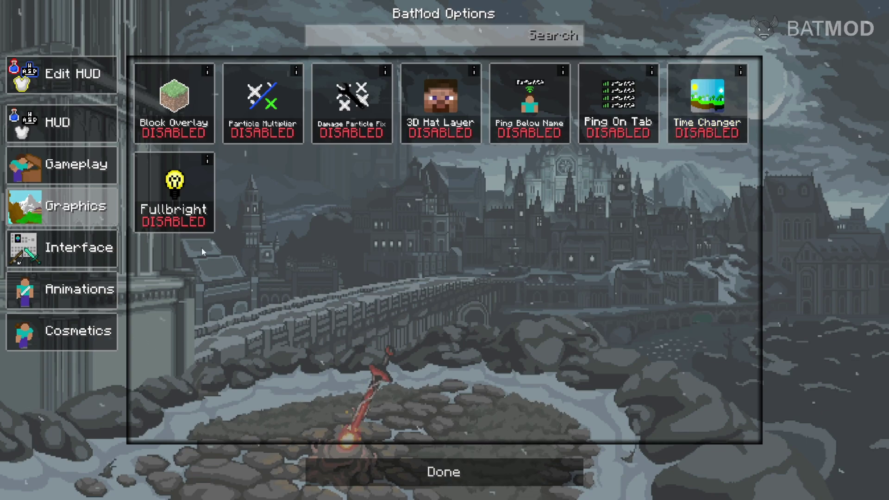
click(63, 244)
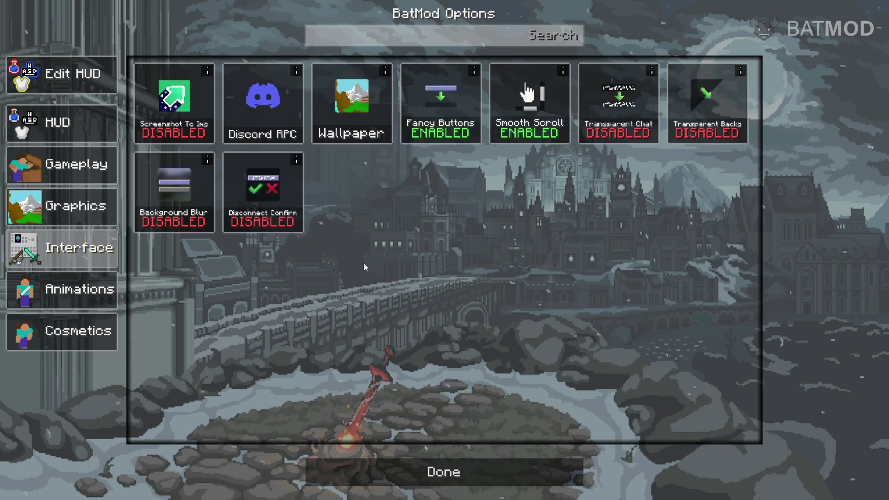
click(65, 288)
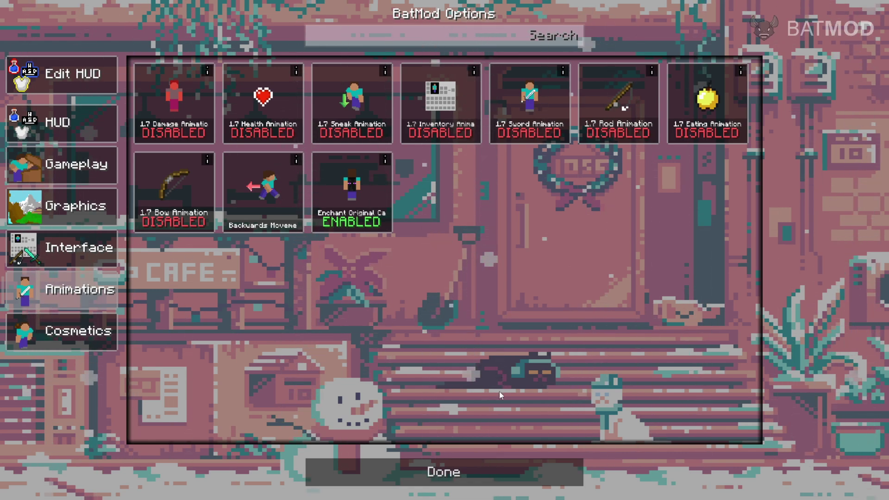
click(490, 471)
Walk forward in the Minecraft world to check the Ping, Coordinates and Time readouts in play.
key(w)
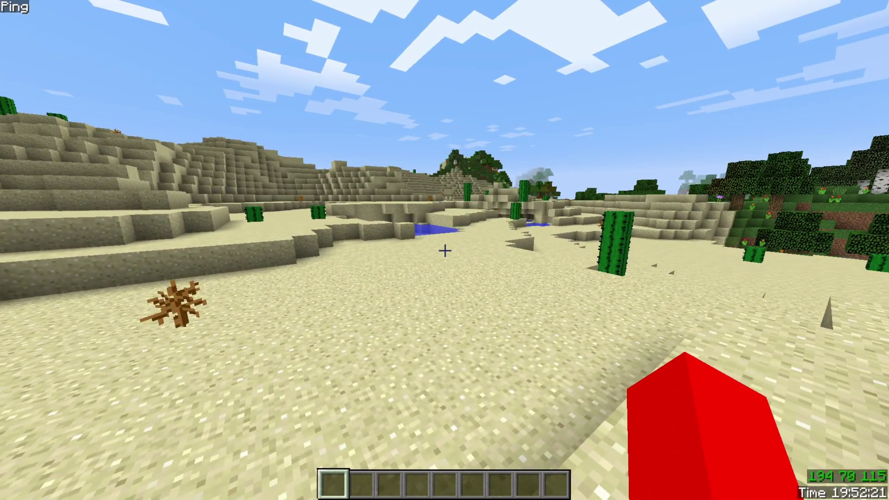
key(w)
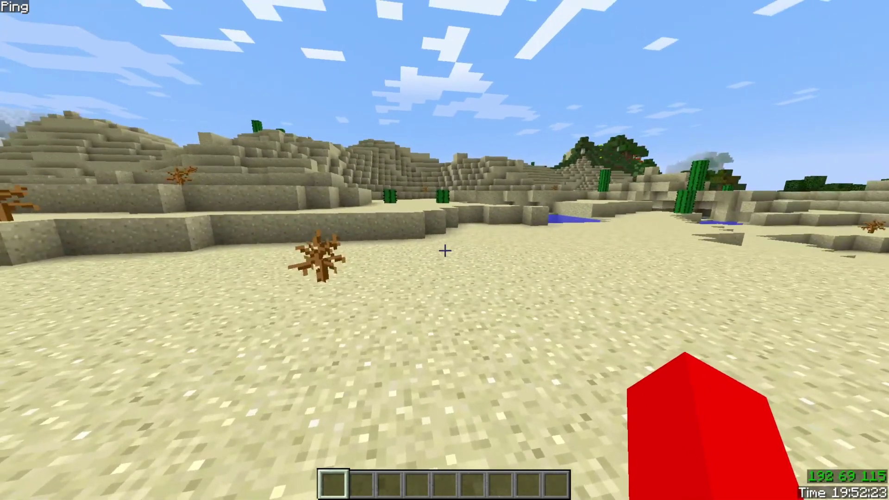
key(w)
Reopen the HUD editor from the running world, nudge the Coordinates readout down closer to Time, and return to the game.
key(Escape)
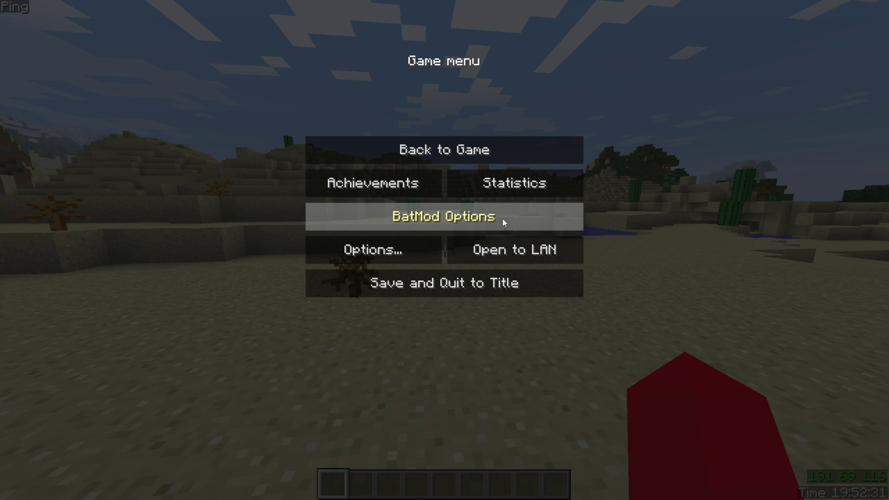
click(467, 214)
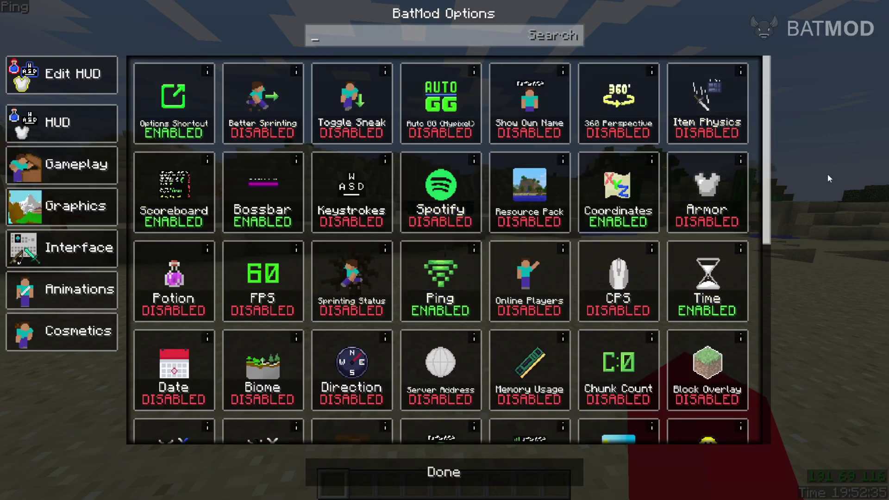
click(84, 76)
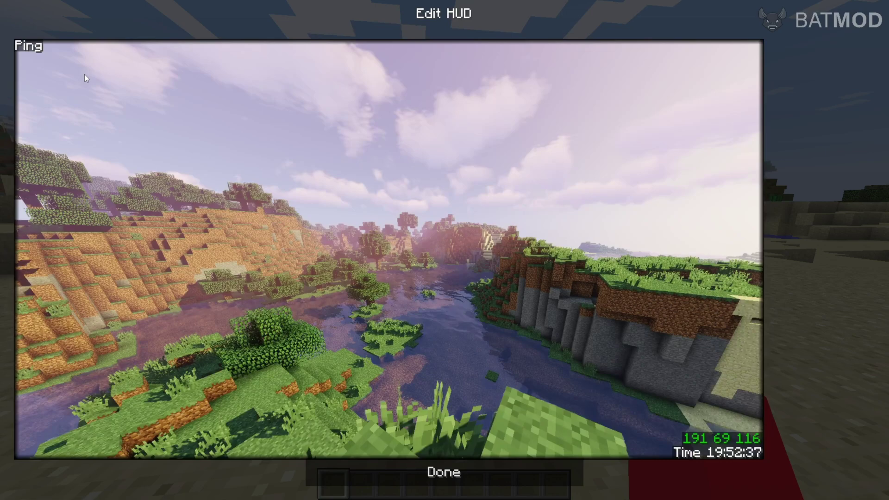
click(27, 47)
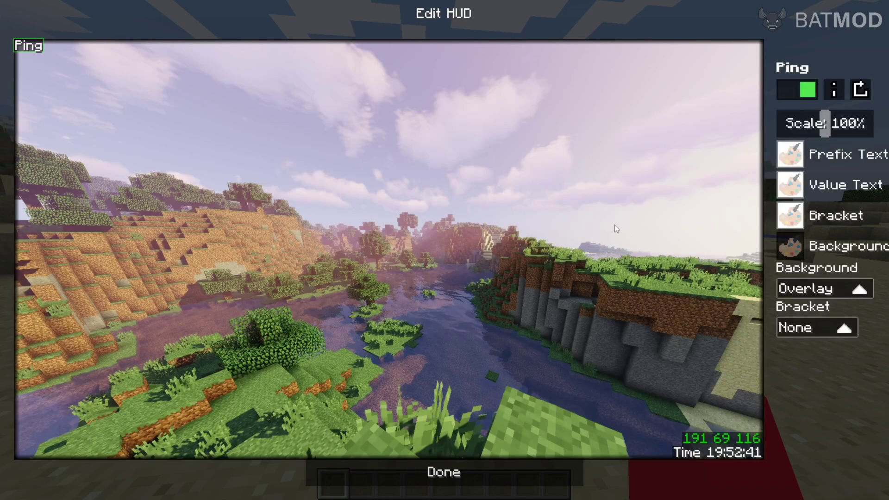
click(728, 443)
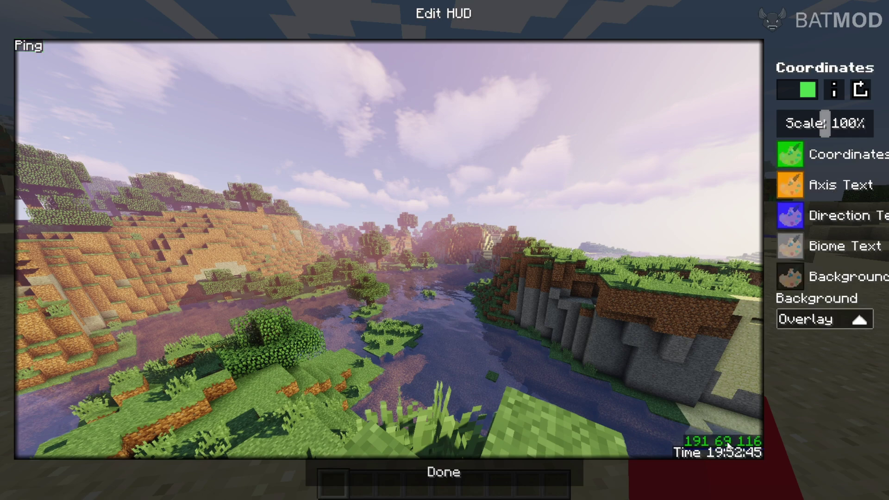
click(512, 476)
click(544, 476)
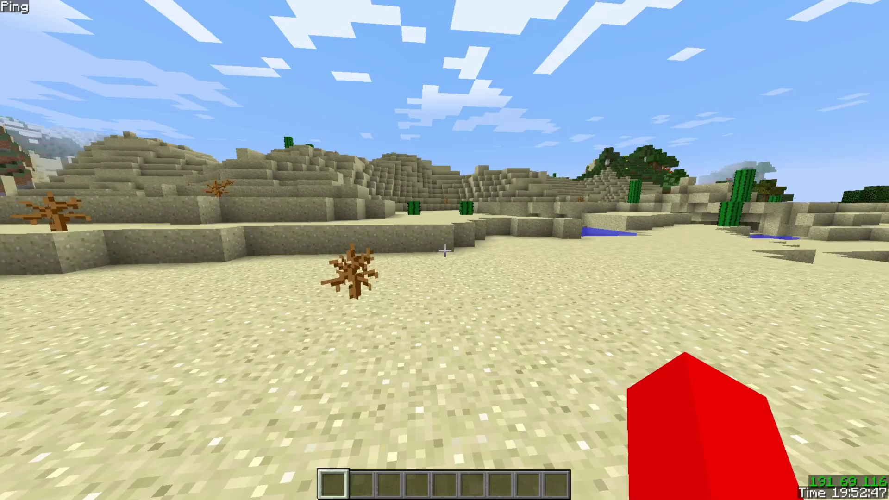
Walk across the sand to check the adjusted HUD, and open and close the BatMod options twice.
key(w)
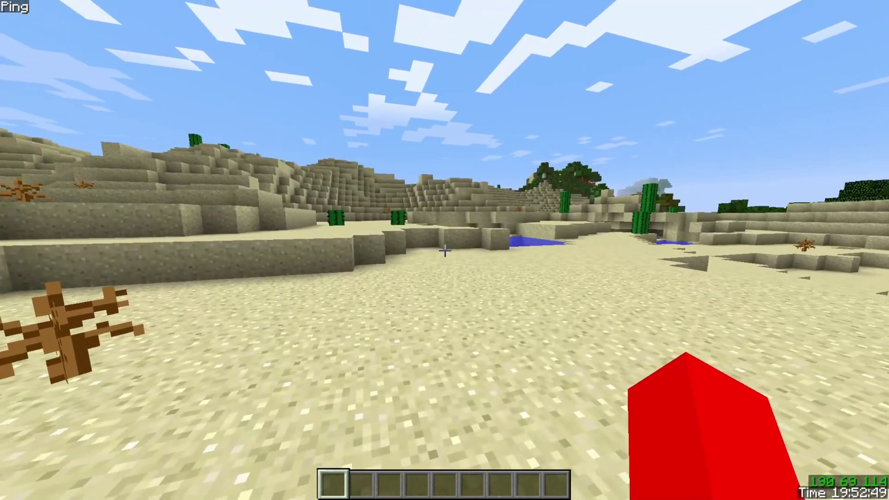
key(w)
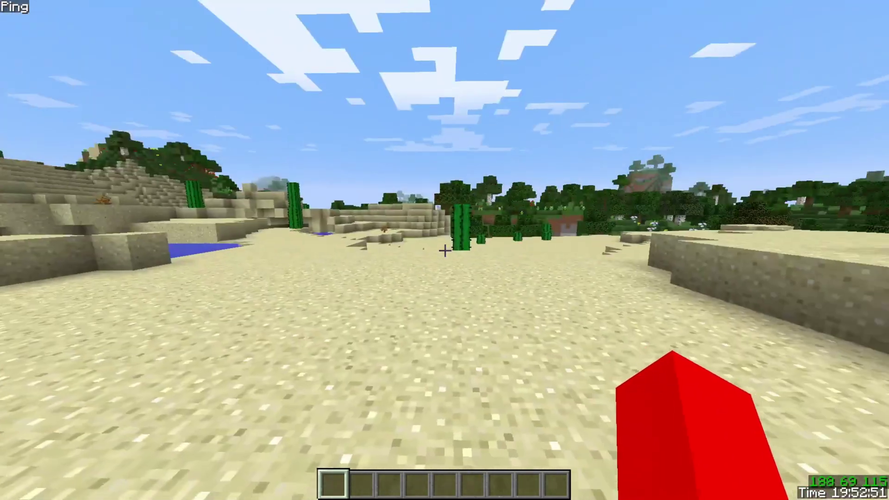
key(Shift_R)
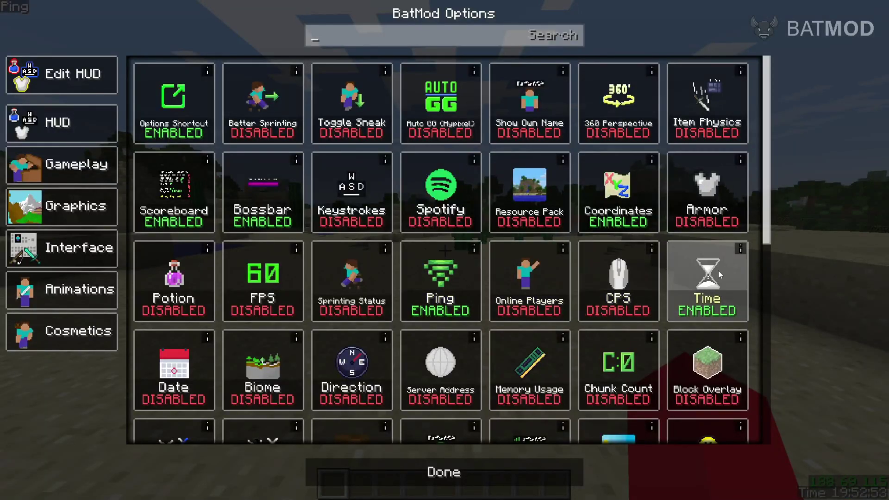
key(Escape)
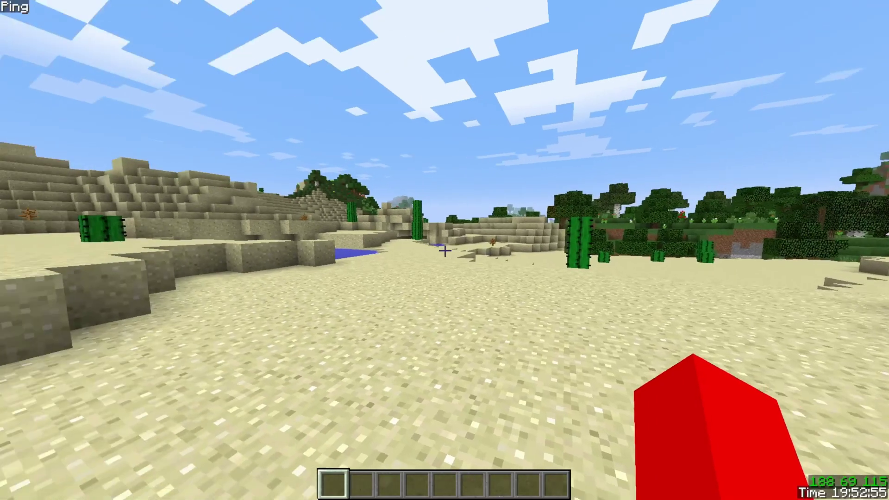
key(Shift_R)
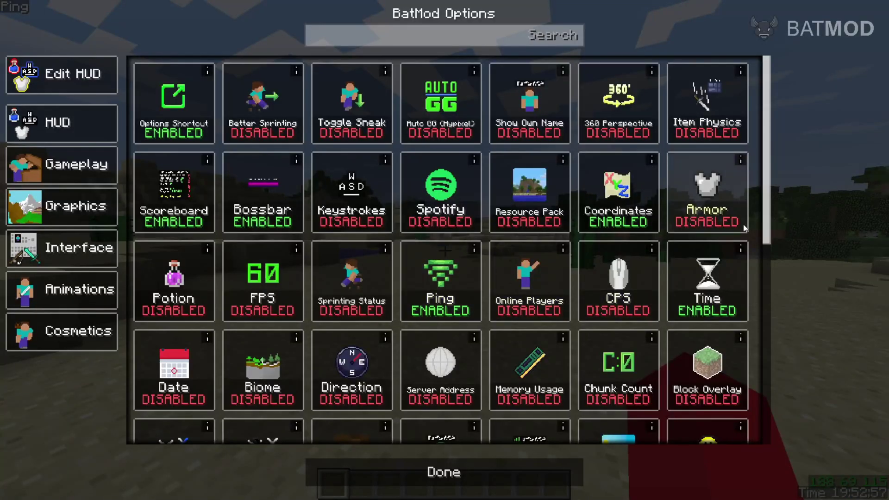
key(Escape)
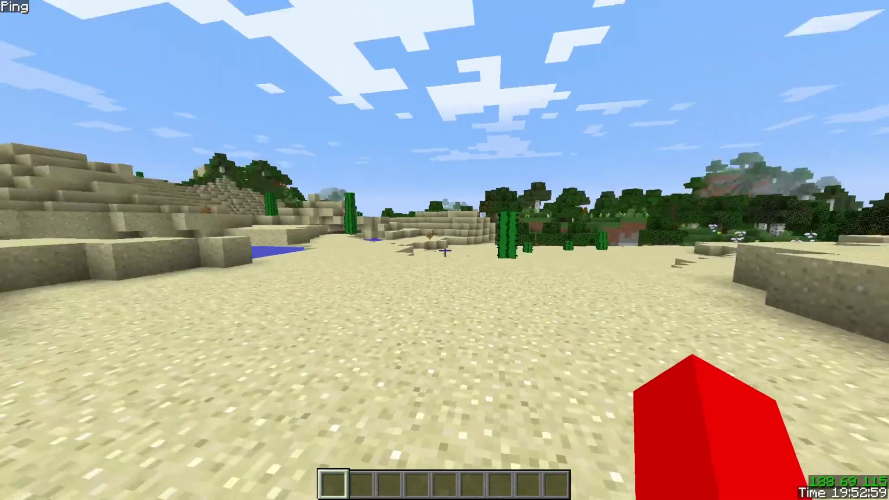
Open the BatMod options from the running world twice to view the mod overview, returning to the game each time.
key(Shift_R)
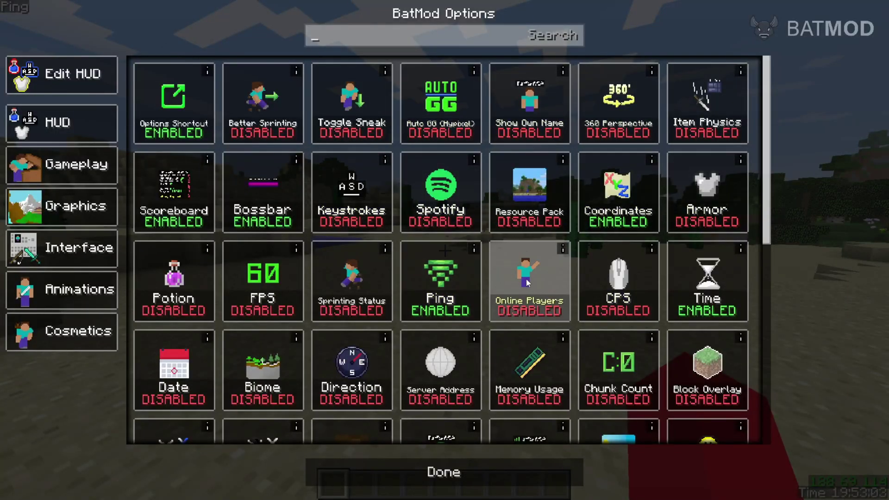
key(Escape)
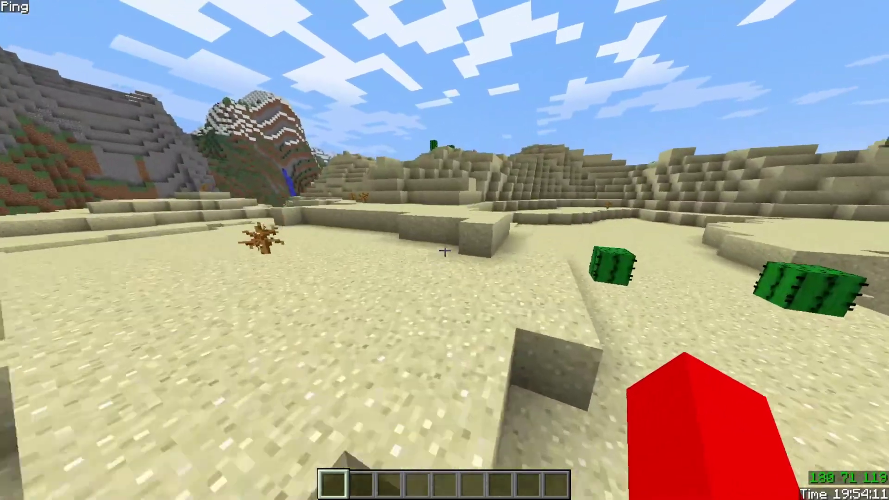
key(Escape)
key(Escape)
key(Shift_R)
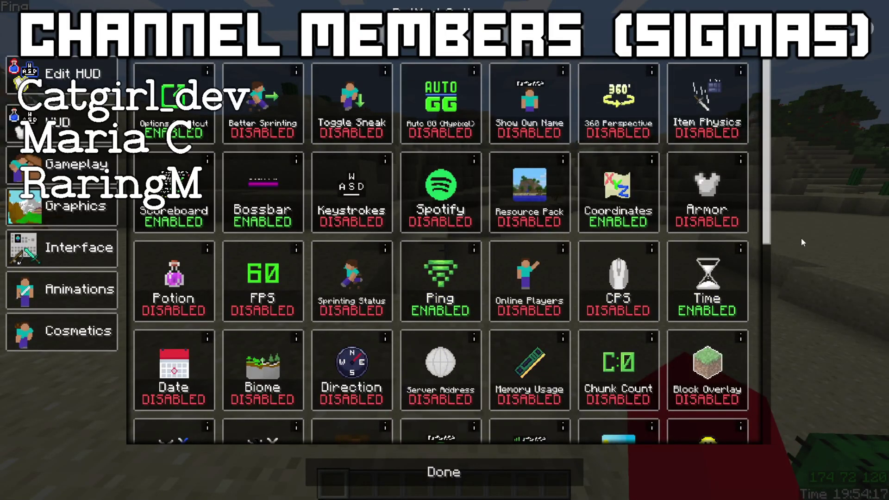
key(Escape)
Switch the camera to the front-facing third-person view and walk the character across the sand.
key(F5)
key(F5)
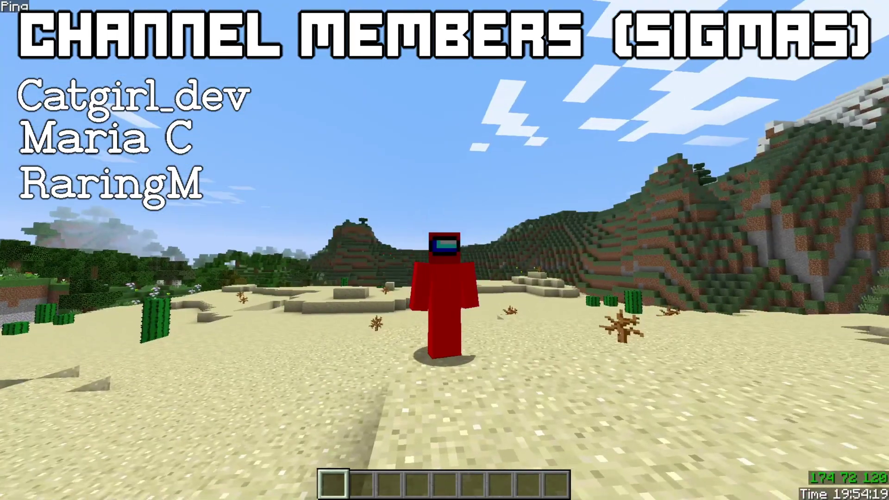
key(w)
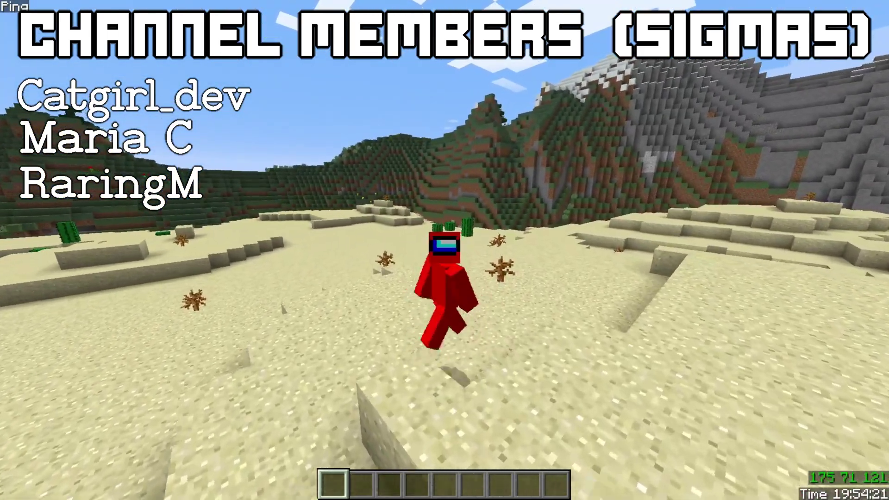
key(w)
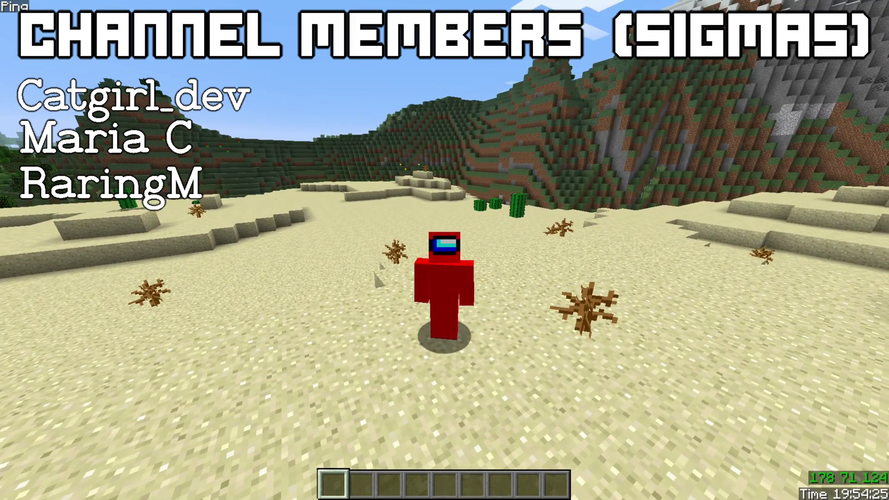
key(w)
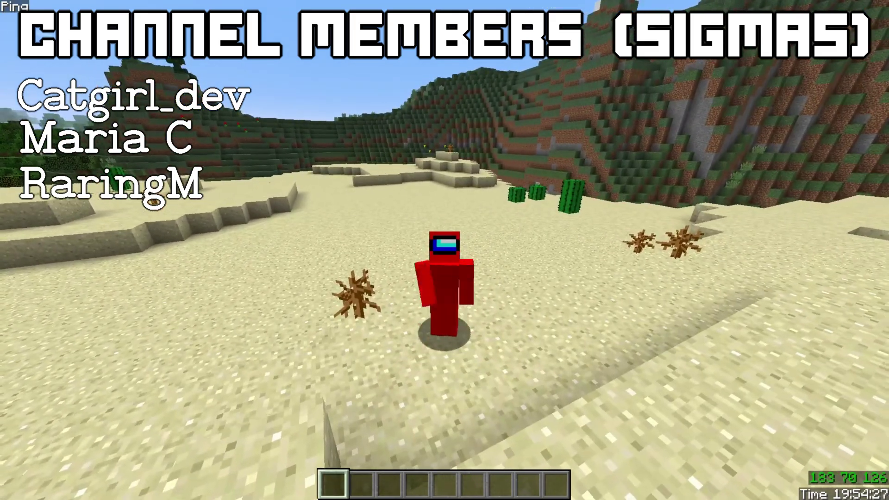